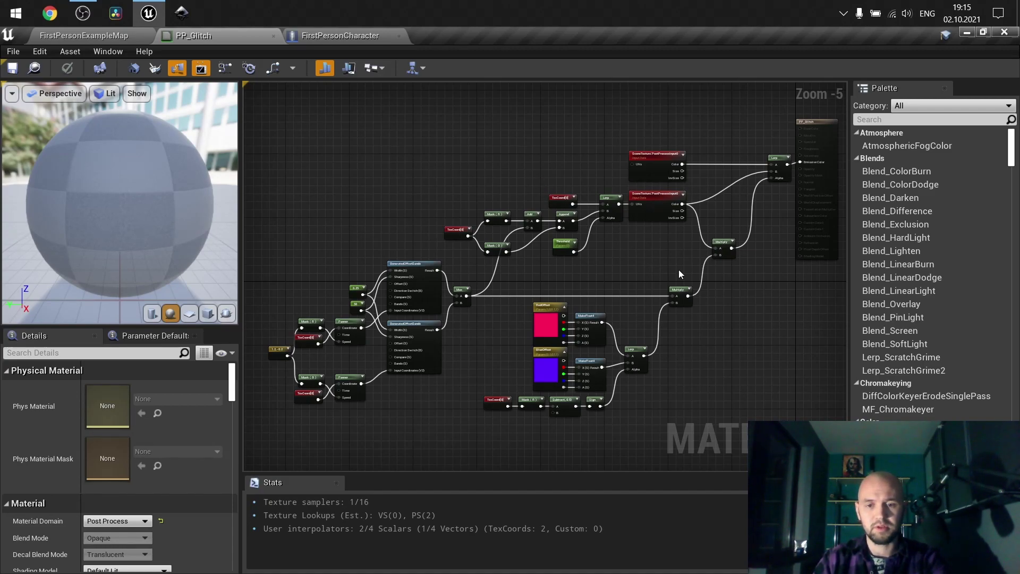
pyautogui.click(812, 122)
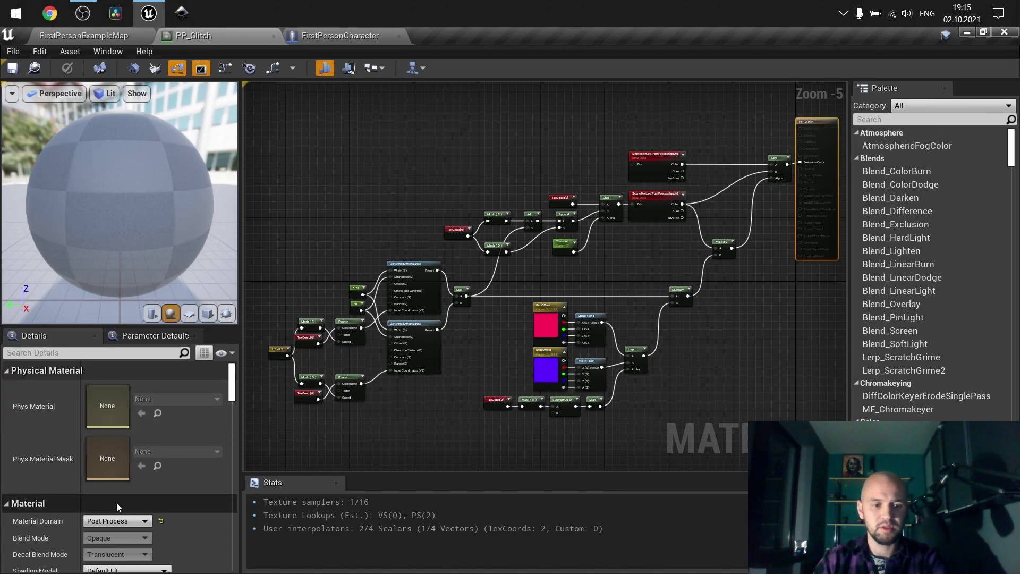
pyautogui.scroll(-2, 116, 503)
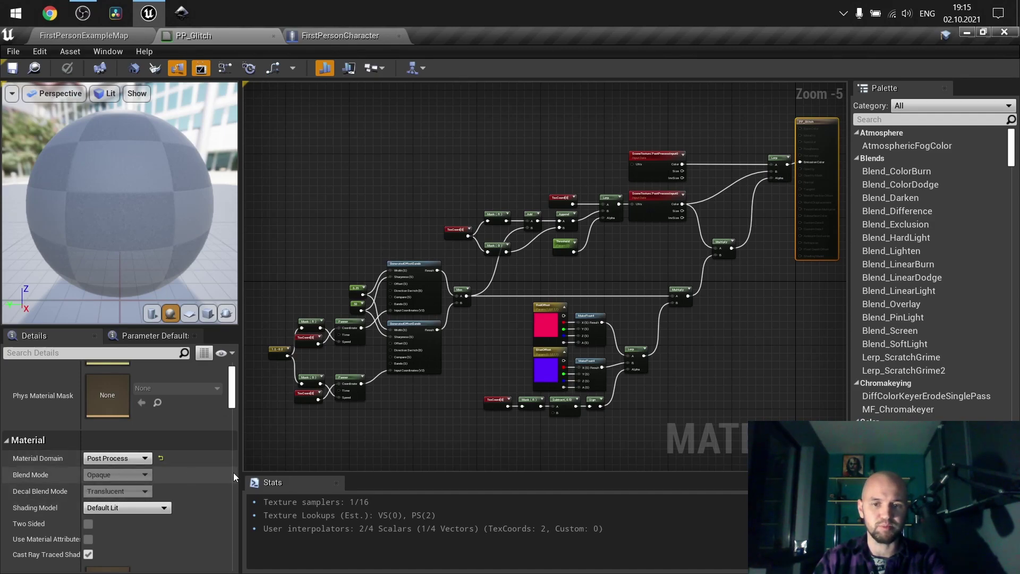
pyautogui.scroll(3, 620, 275)
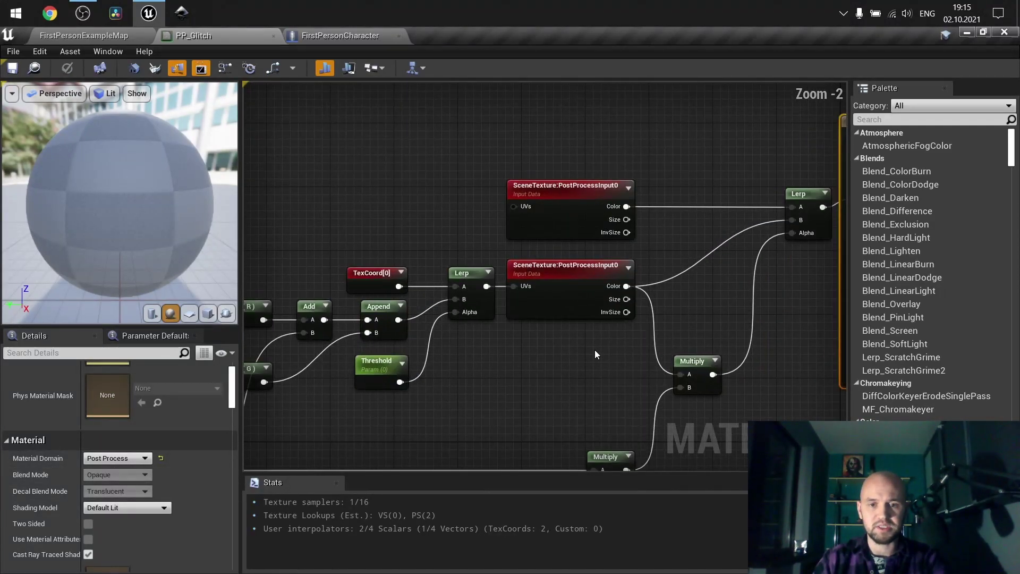
pyautogui.moveTo(731, 282); pyautogui.dragTo(637, 297, button='right')
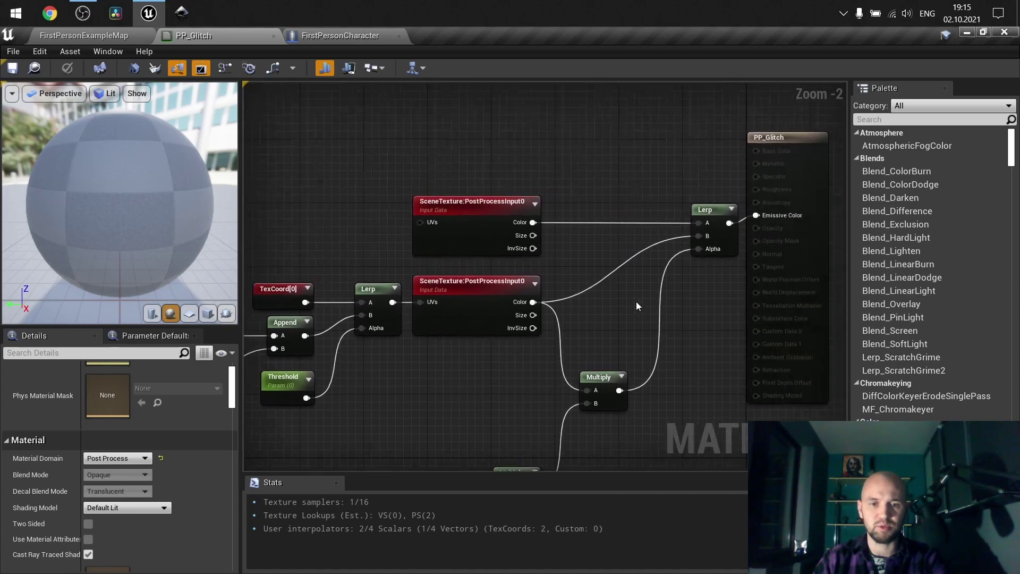
pyautogui.click(453, 224)
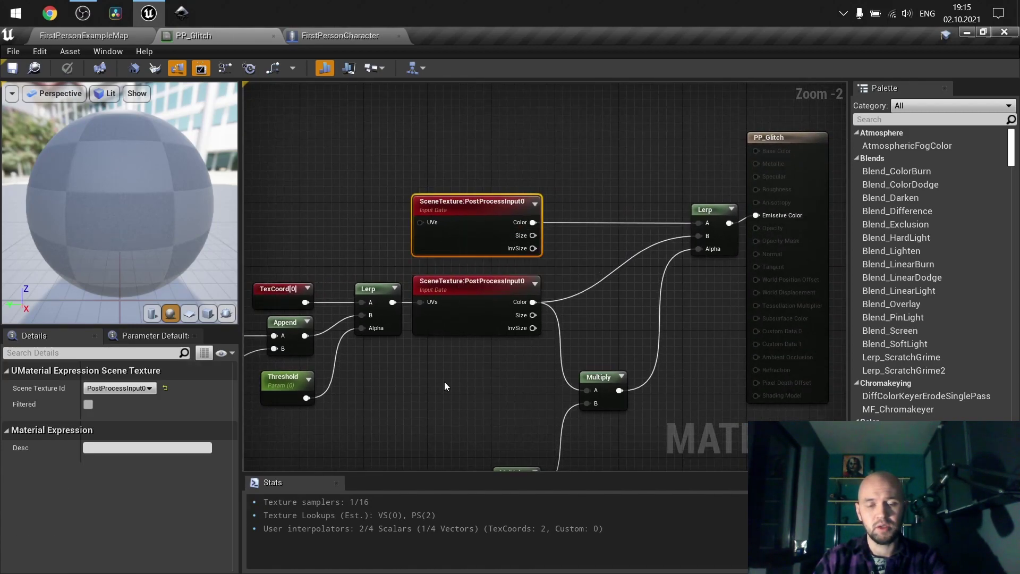
pyautogui.moveTo(444, 382); pyautogui.dragTo(609, 288, button='right')
pyautogui.moveTo(656, 314); pyautogui.dragTo(724, 332, button='right')
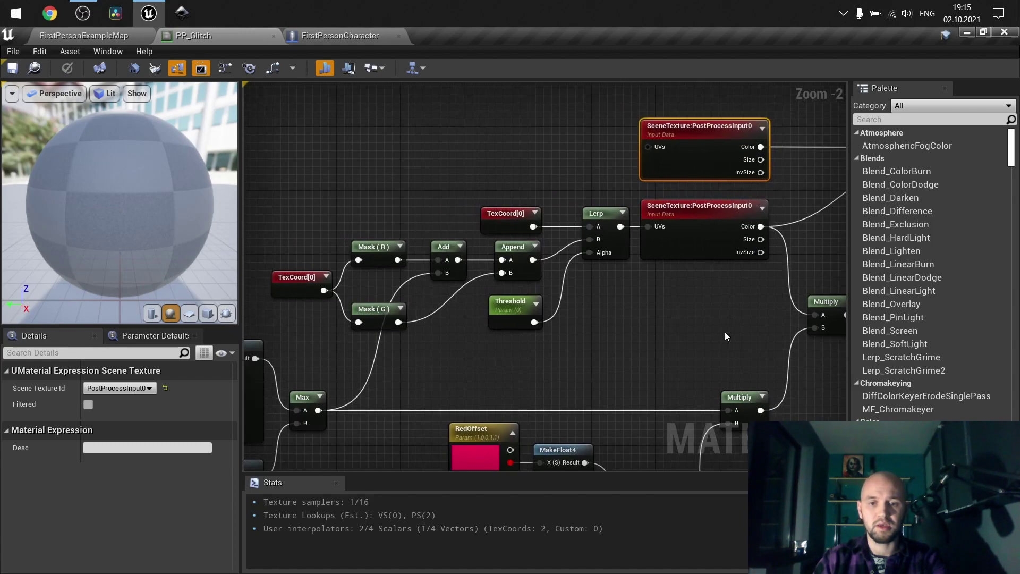
pyautogui.moveTo(729, 339); pyautogui.dragTo(315, 212)
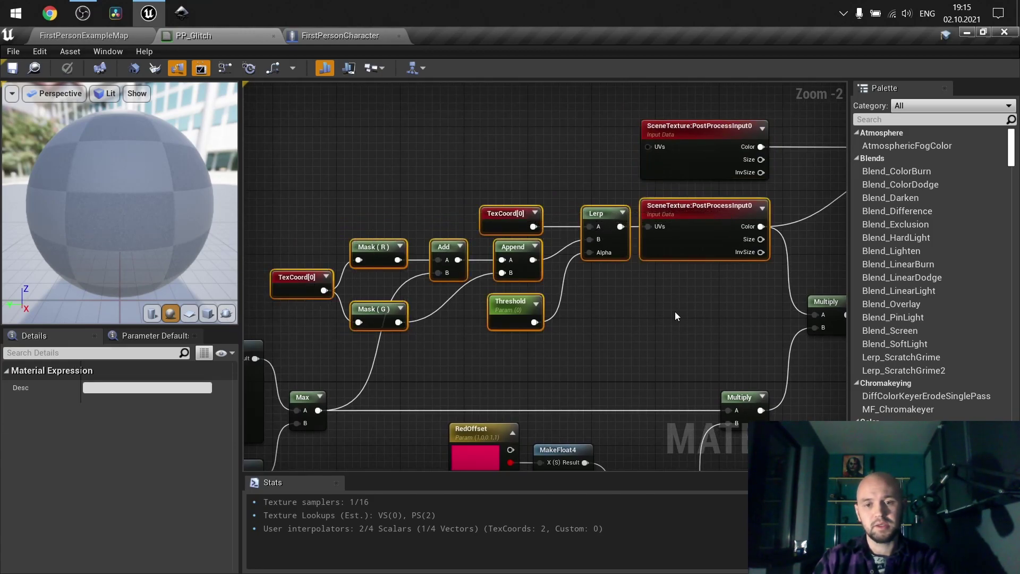
pyautogui.click(638, 309)
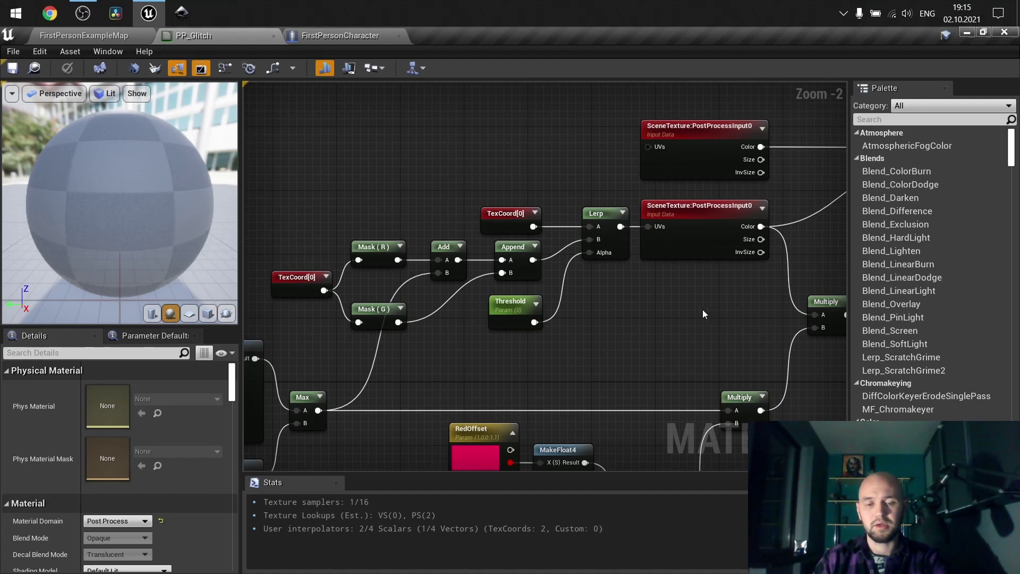
pyautogui.moveTo(645, 311); pyautogui.dragTo(747, 309, button='right')
pyautogui.scroll(-1, 588, 258)
pyautogui.moveTo(748, 310); pyautogui.dragTo(376, 195)
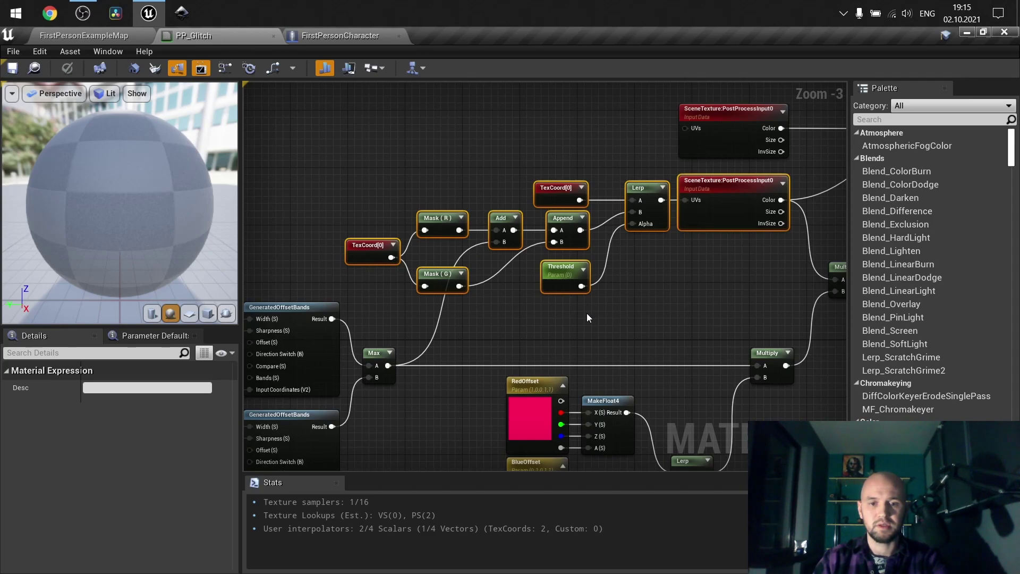
pyautogui.moveTo(586, 313); pyautogui.dragTo(628, 282, button='right')
pyautogui.moveTo(594, 400); pyautogui.dragTo(303, 139)
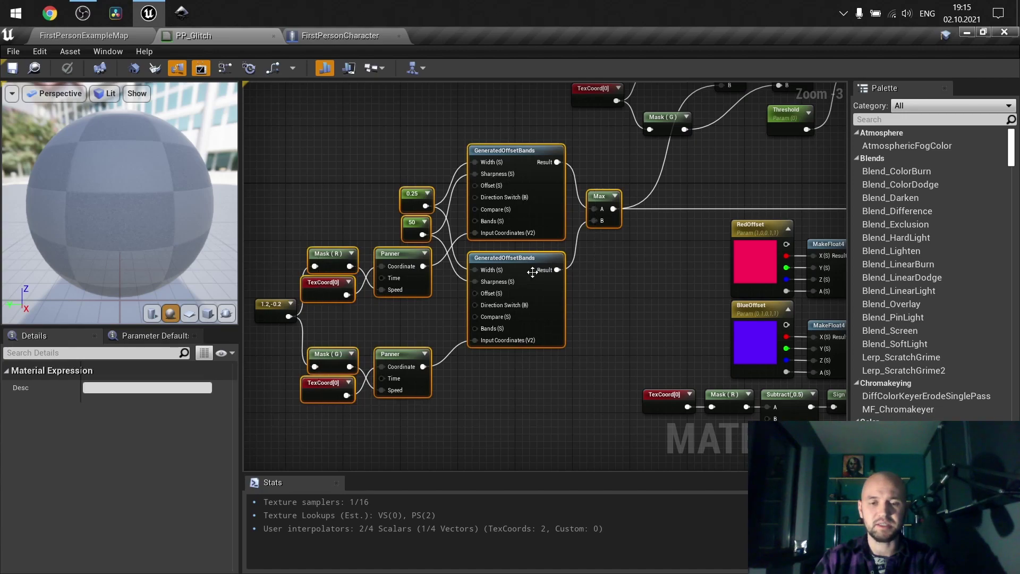
pyautogui.click(645, 263)
pyautogui.moveTo(644, 263); pyautogui.dragTo(416, 243, button='right')
pyautogui.scroll(-1, 537, 230)
pyautogui.moveTo(416, 246); pyautogui.dragTo(650, 393)
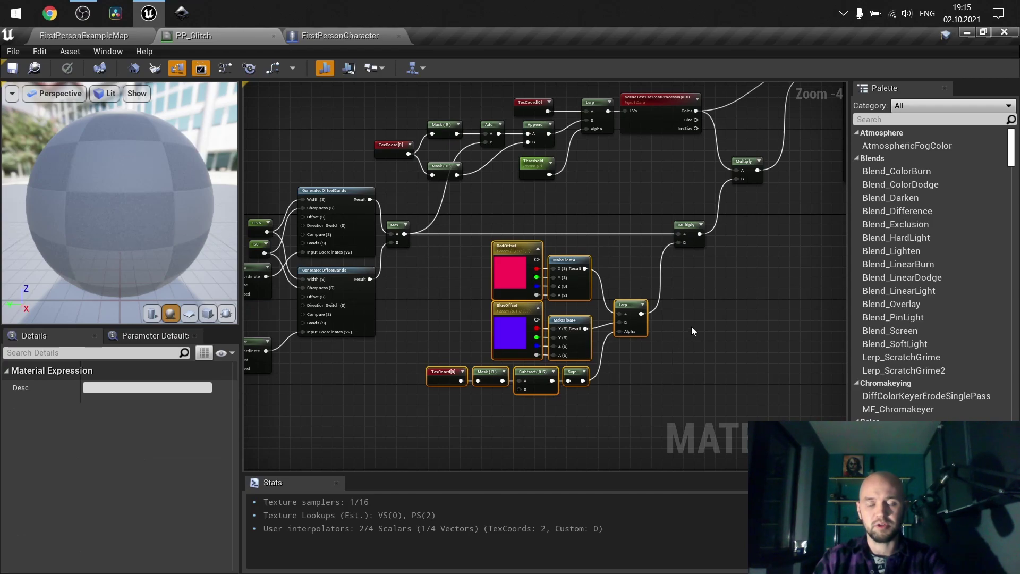
pyautogui.moveTo(691, 326); pyautogui.dragTo(559, 447, button='right')
pyautogui.scroll(3, 680, 238)
pyautogui.click(681, 250)
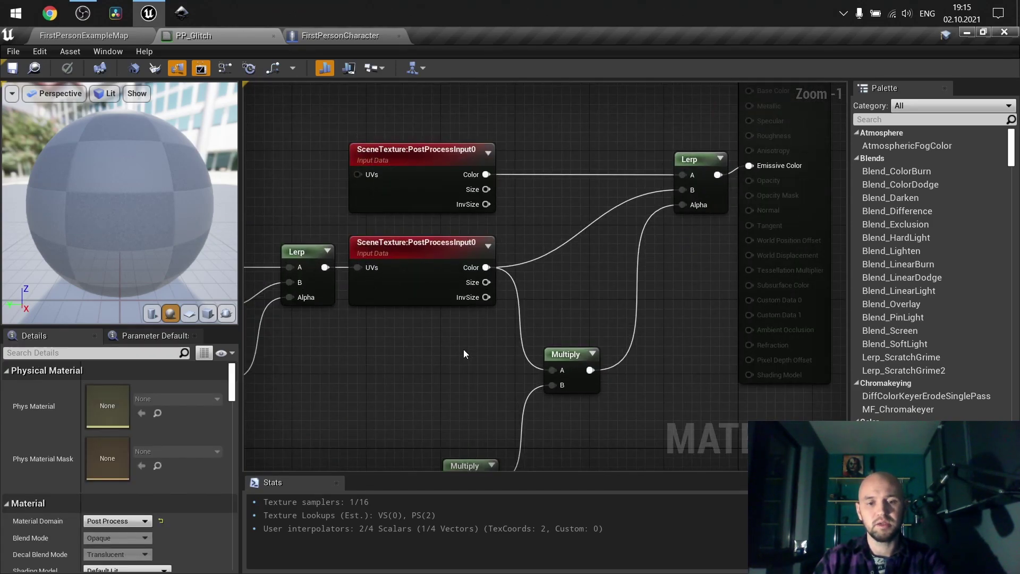
pyautogui.moveTo(463, 349); pyautogui.dragTo(629, 313, button='right')
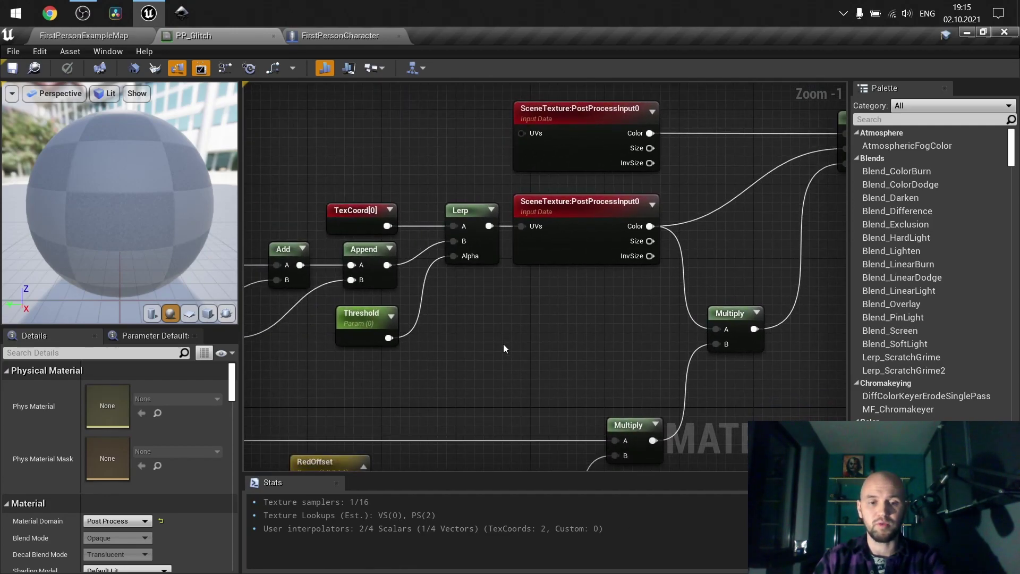
pyautogui.scroll(-1, 537, 361)
pyautogui.moveTo(537, 361); pyautogui.dragTo(626, 144, button='right')
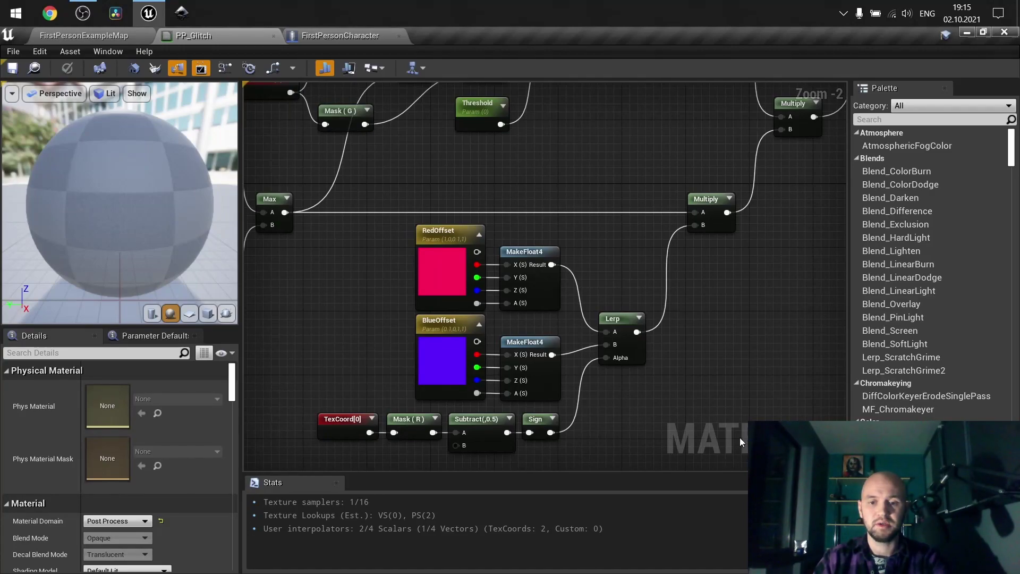
pyautogui.moveTo(726, 366); pyautogui.dragTo(747, 365, button='right')
pyautogui.scroll(-1, 742, 291)
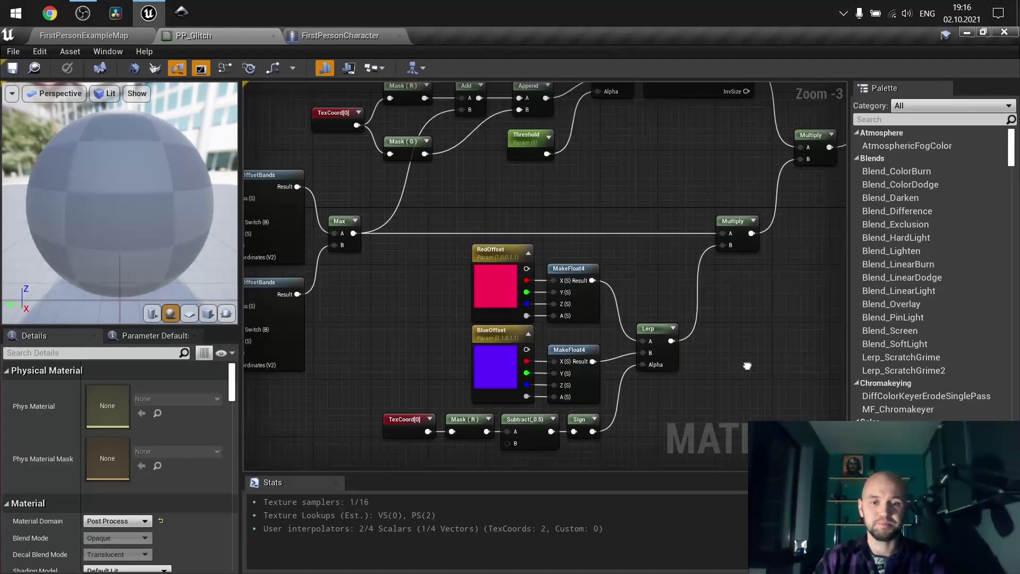
pyautogui.scroll(-2, 747, 365)
pyautogui.moveTo(679, 253); pyautogui.dragTo(633, 332, button='right')
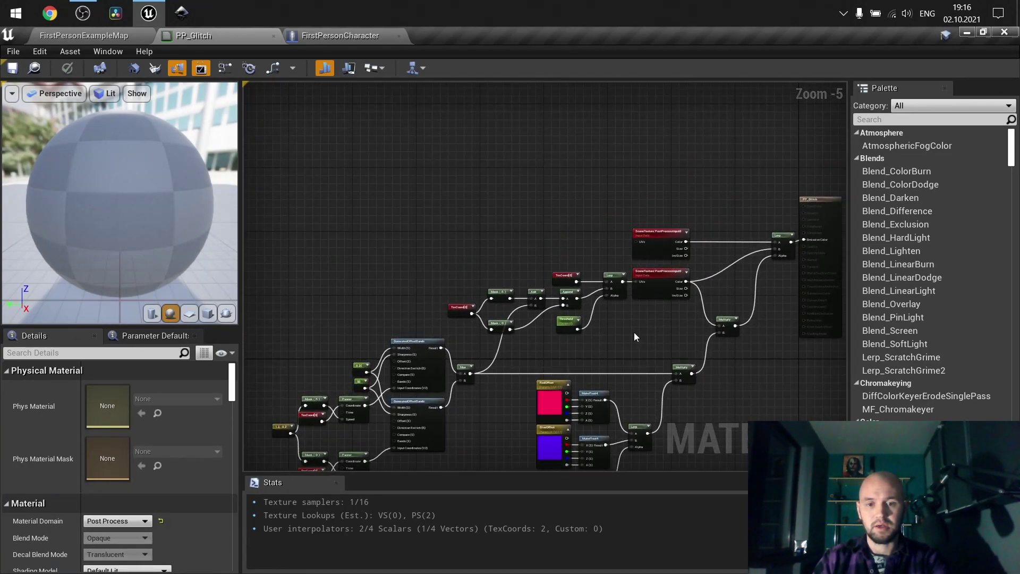
pyautogui.scroll(3, 633, 332)
# Step: Preview the Max node's output, showing black and white horizontal bands, in the viewport
pyautogui.moveTo(595, 283); pyautogui.dragTo(678, 313, button='right')
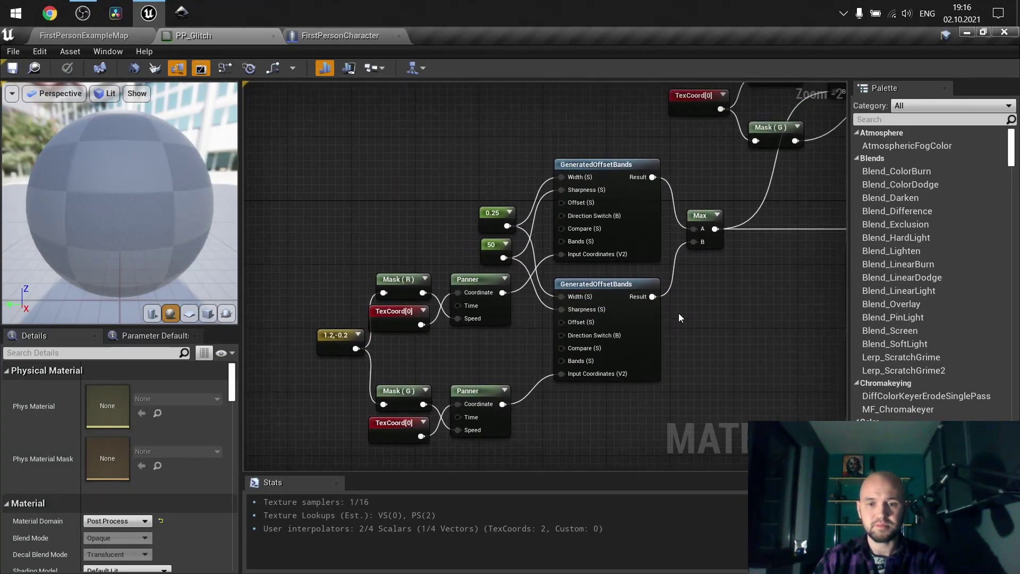
pyautogui.click(699, 216)
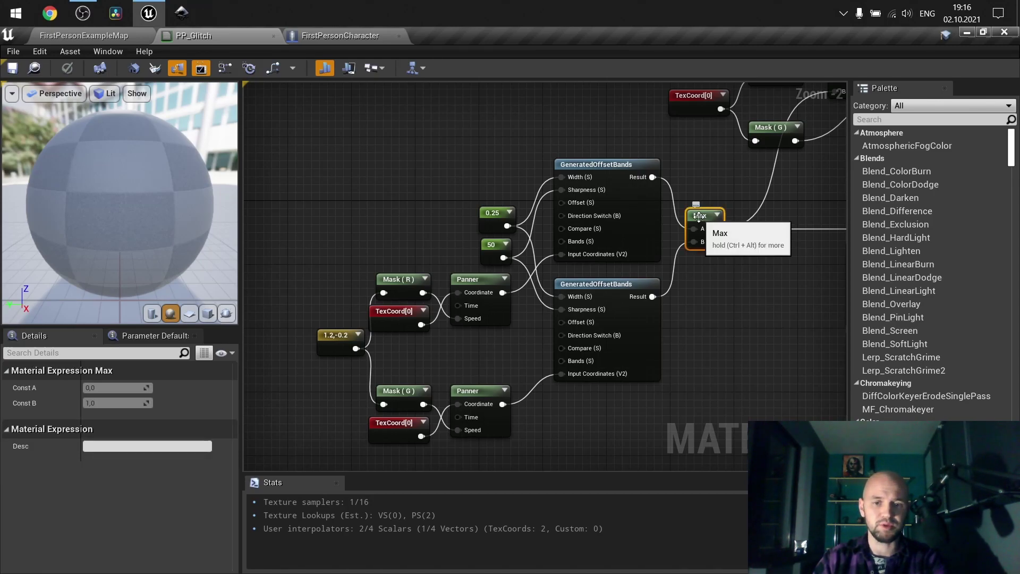
pyautogui.rightClick(699, 222)
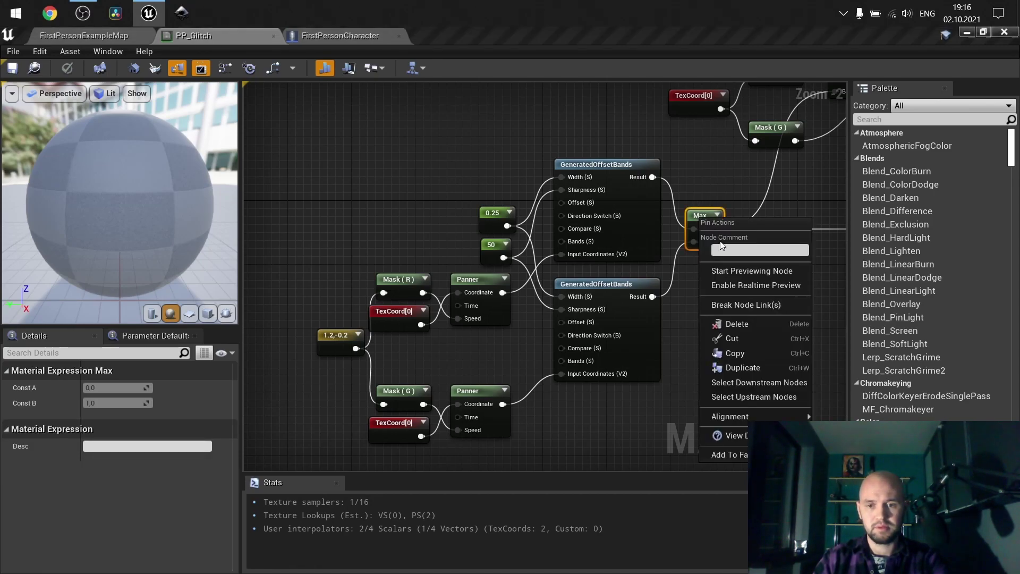
pyautogui.click(724, 268)
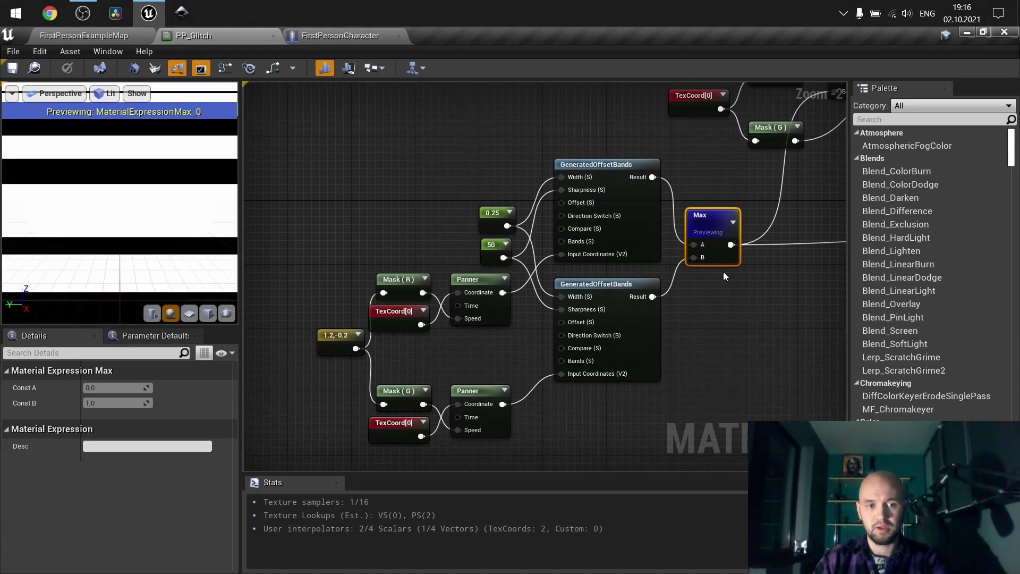
# Step: Inspect the 0.25 and 50 constants feeding the GeneratedOffsetBands nodes
pyautogui.scroll(2, 423, 252)
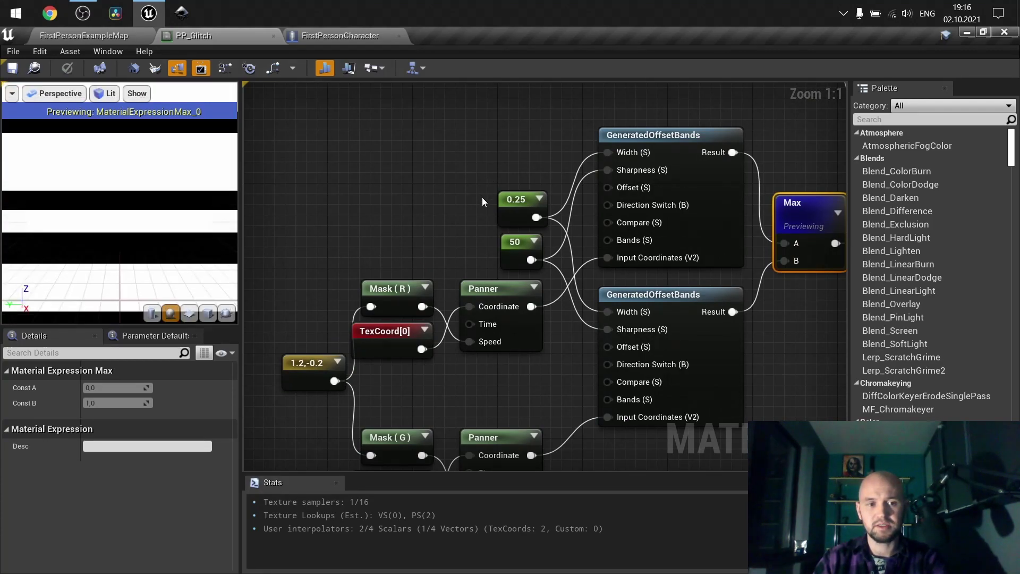
pyautogui.moveTo(633, 212)
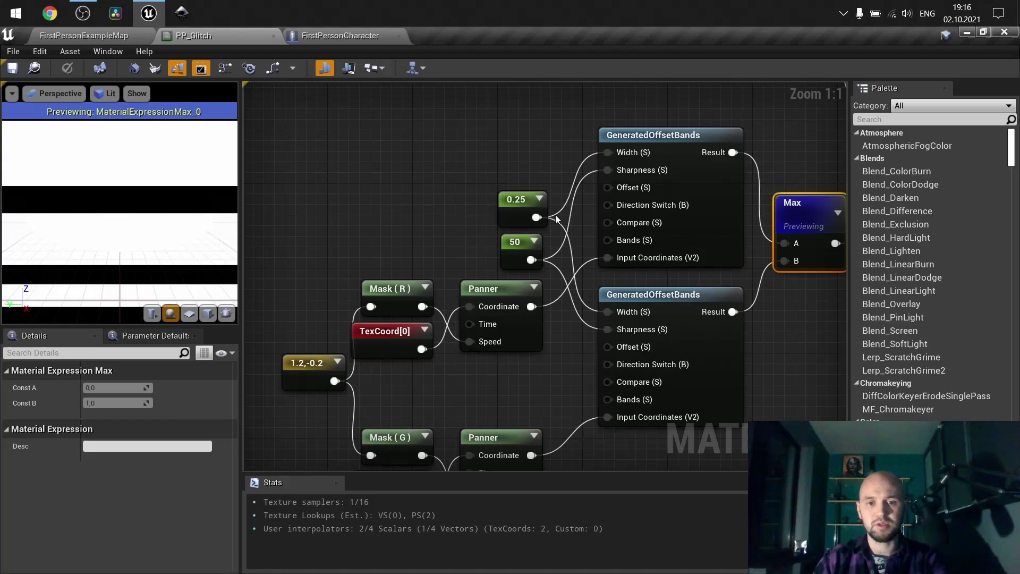
pyautogui.moveTo(472, 177); pyautogui.dragTo(547, 270)
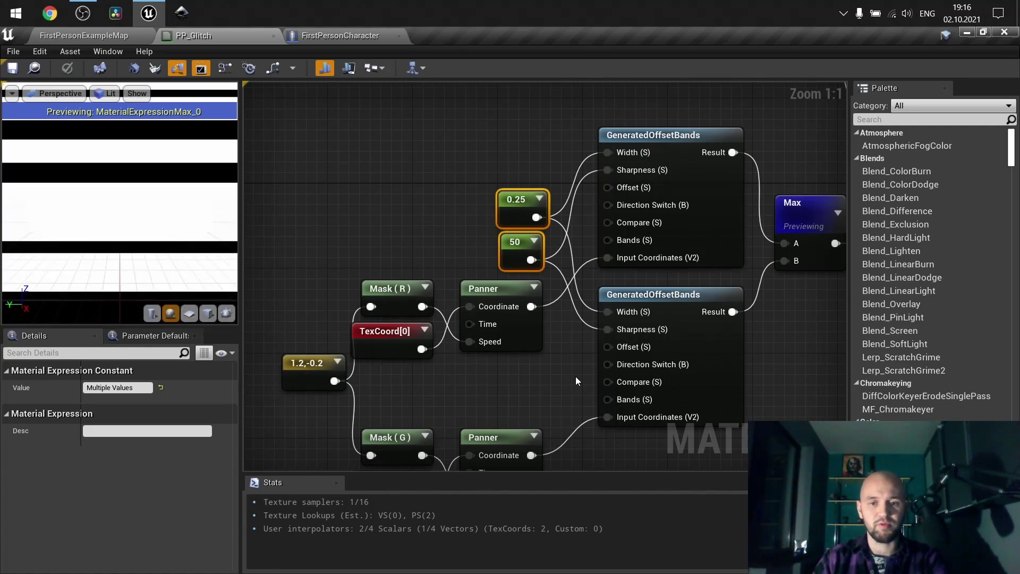
pyautogui.click(565, 360)
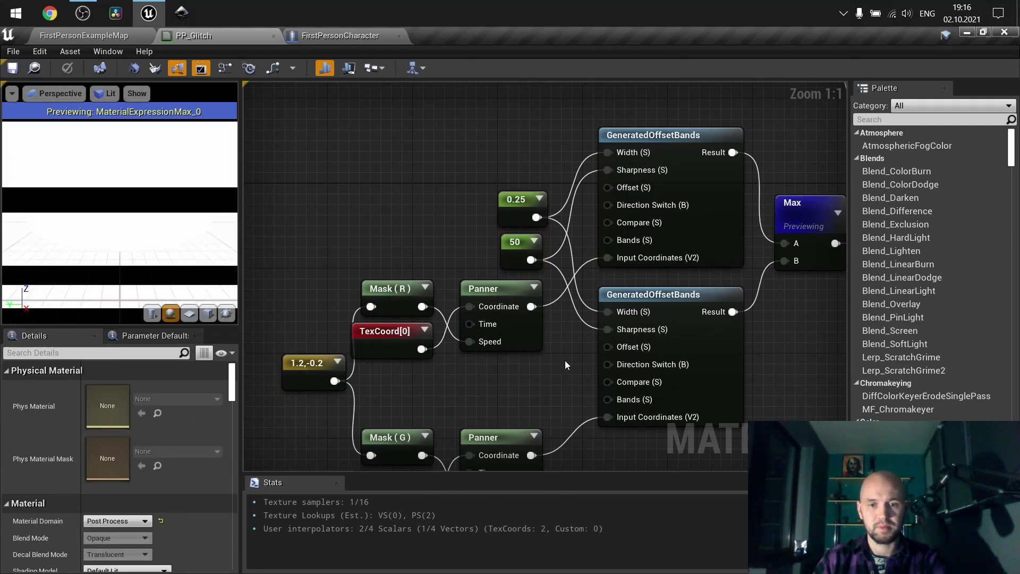
# Step: Check the 1.2,-0.2 constant and both TexCoord[0] nodes; the lower one uses UTiling 1.0, VTiling 0.6
pyautogui.moveTo(566, 360); pyautogui.dragTo(603, 240, button='right')
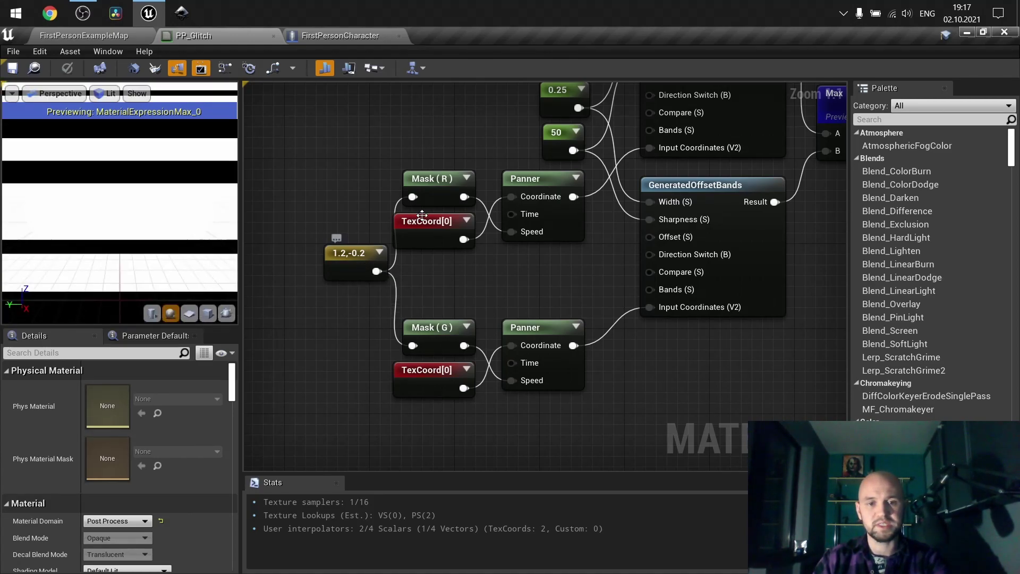
pyautogui.click(345, 262)
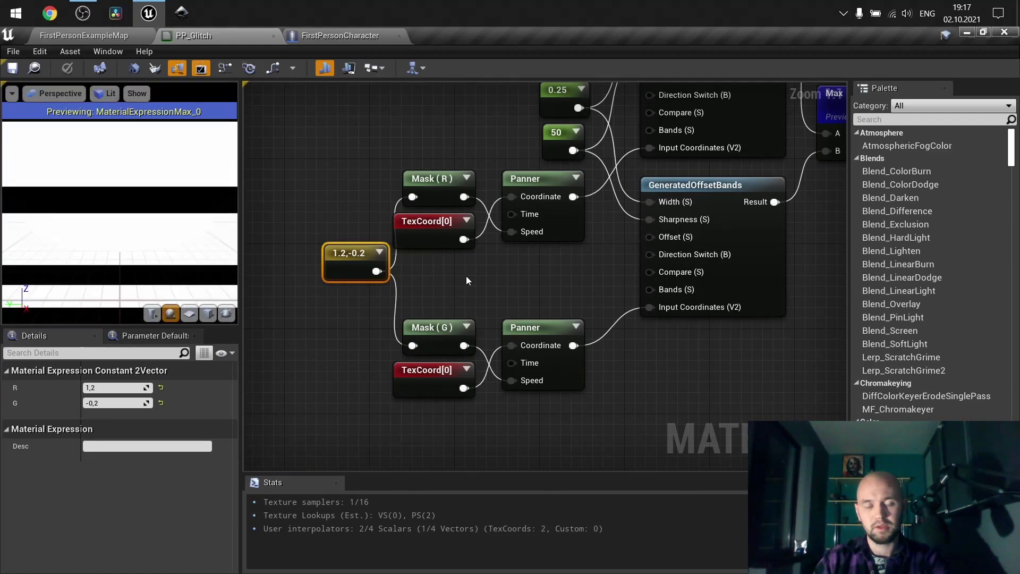
pyautogui.click(422, 233)
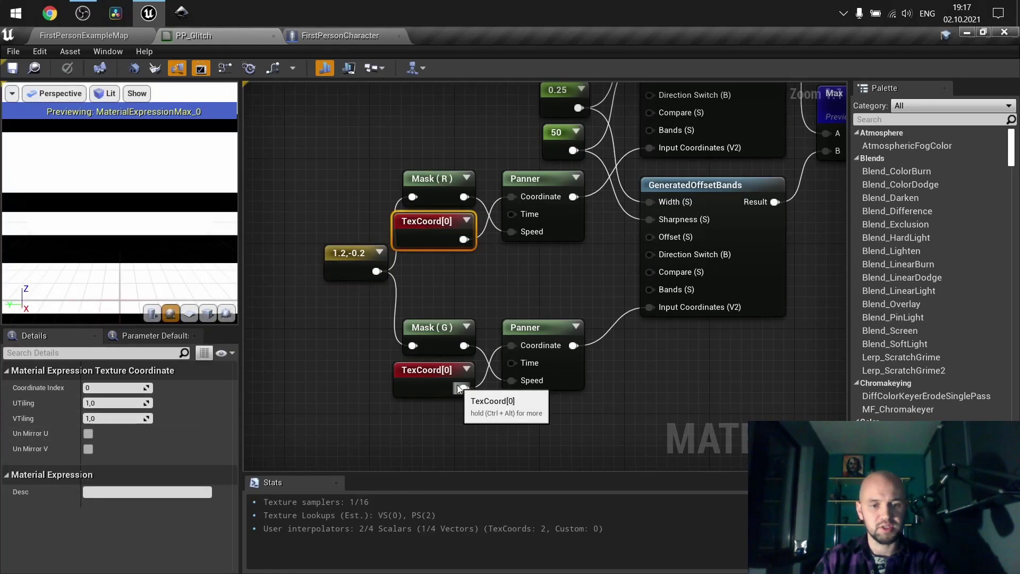
pyautogui.click(442, 385)
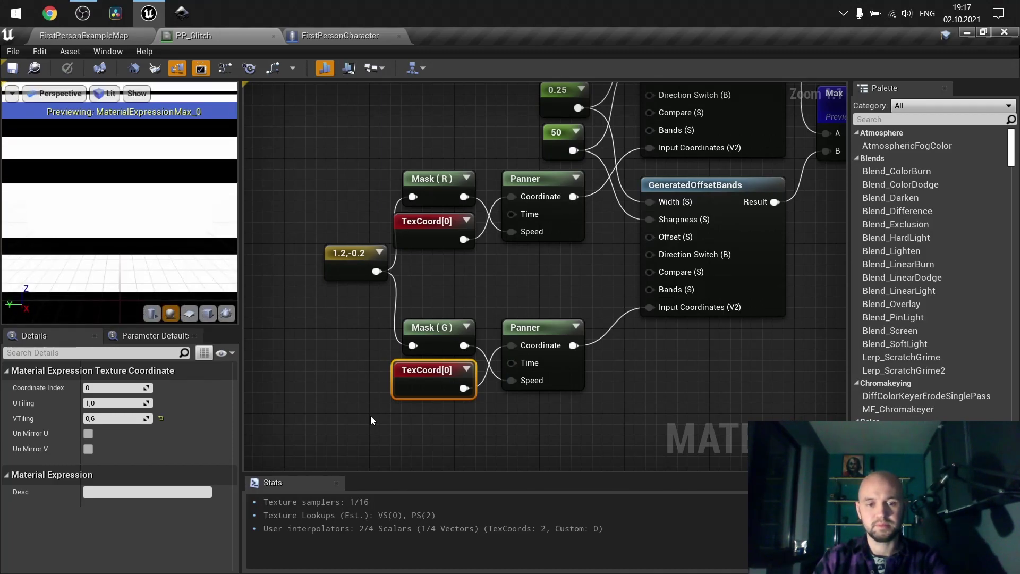
pyautogui.click(719, 349)
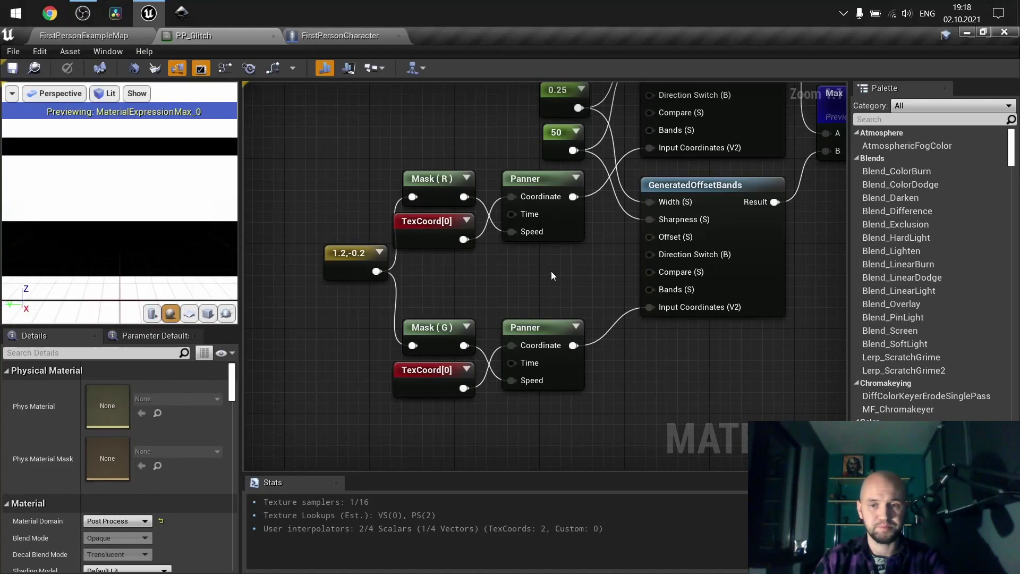
# Step: Stop previewing the Max node in the viewport
pyautogui.moveTo(550, 271); pyautogui.dragTo(210, 436, button='right')
pyautogui.scroll(-2, 535, 377)
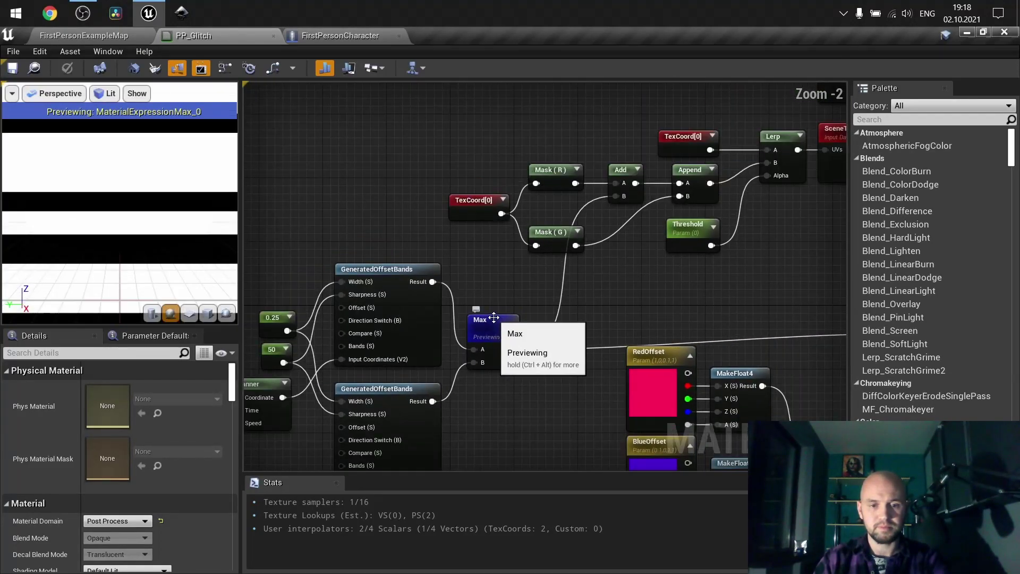
pyautogui.scroll(2, 487, 325)
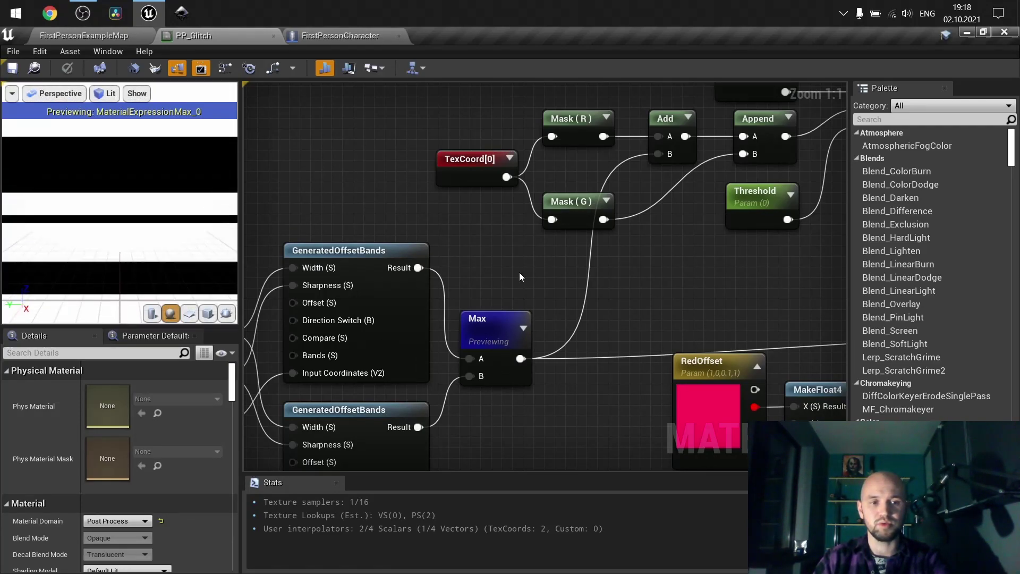
pyautogui.scroll(-2, 518, 272)
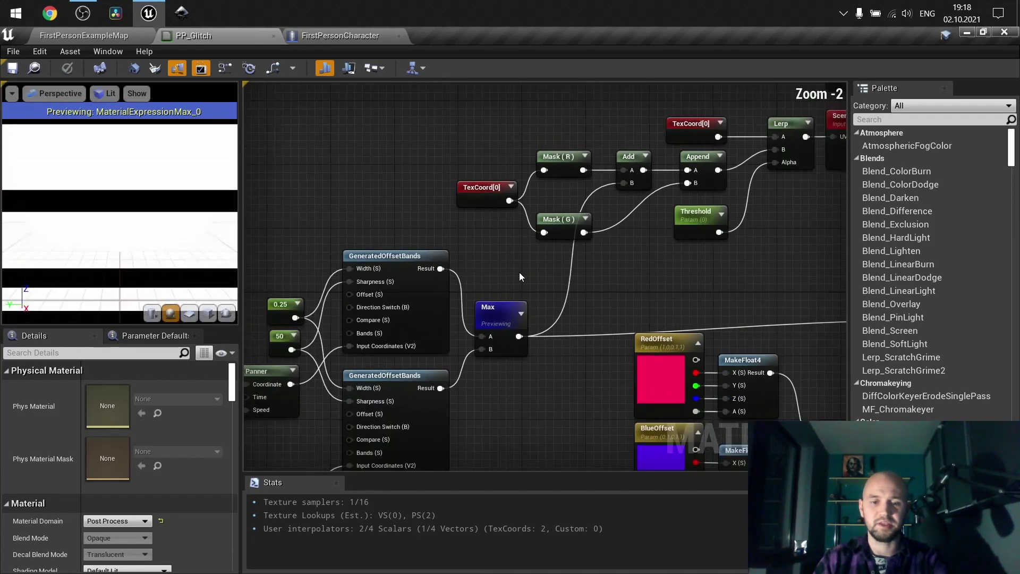
pyautogui.rightClick(492, 319)
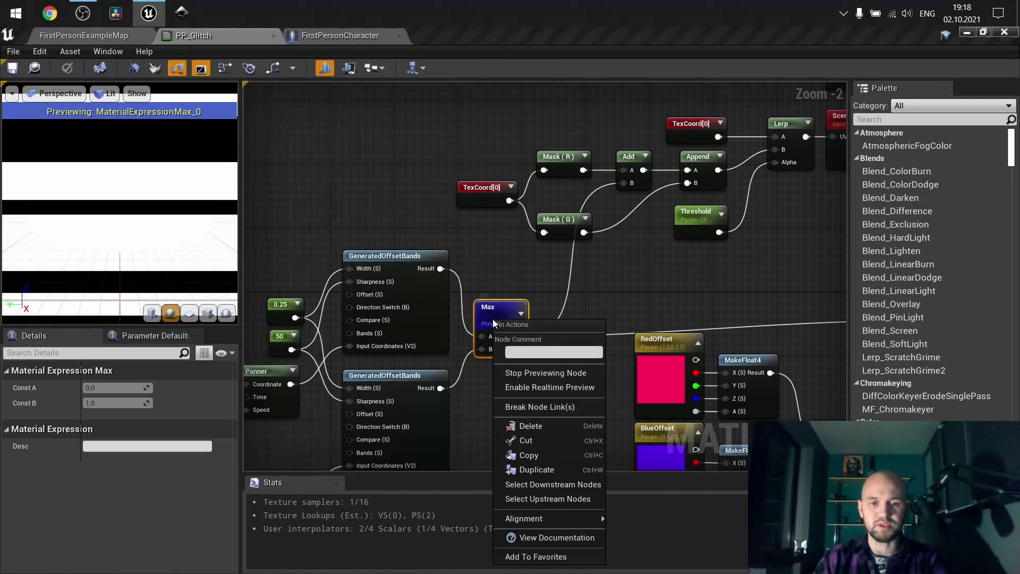
pyautogui.click(524, 372)
pyautogui.click(525, 373)
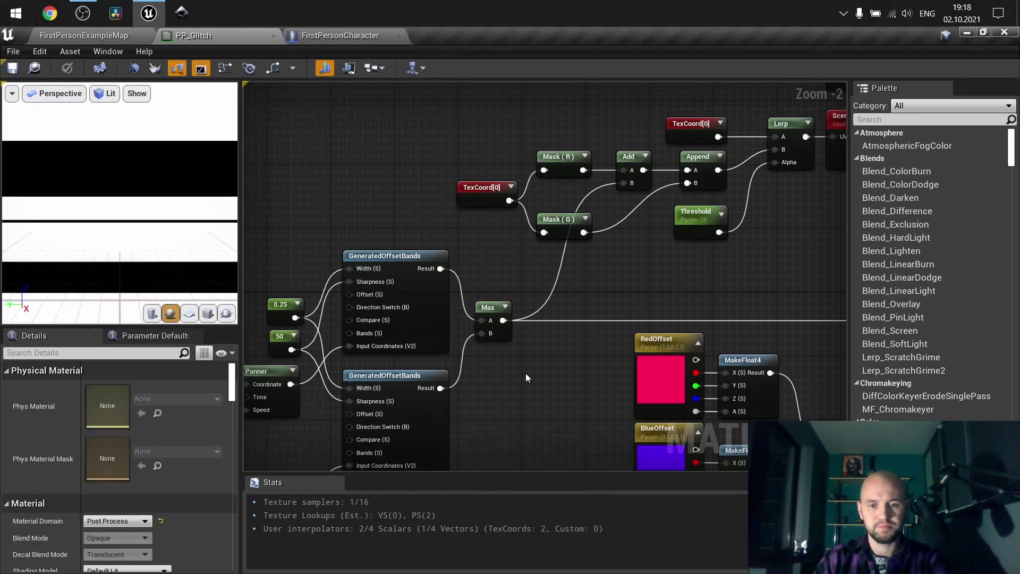
# Step: Toggle Realtime rendering in the preview viewport's options
pyautogui.scroll(-1, 525, 373)
pyautogui.moveTo(597, 283); pyautogui.dragTo(530, 358, button='right')
pyautogui.scroll(1, 441, 355)
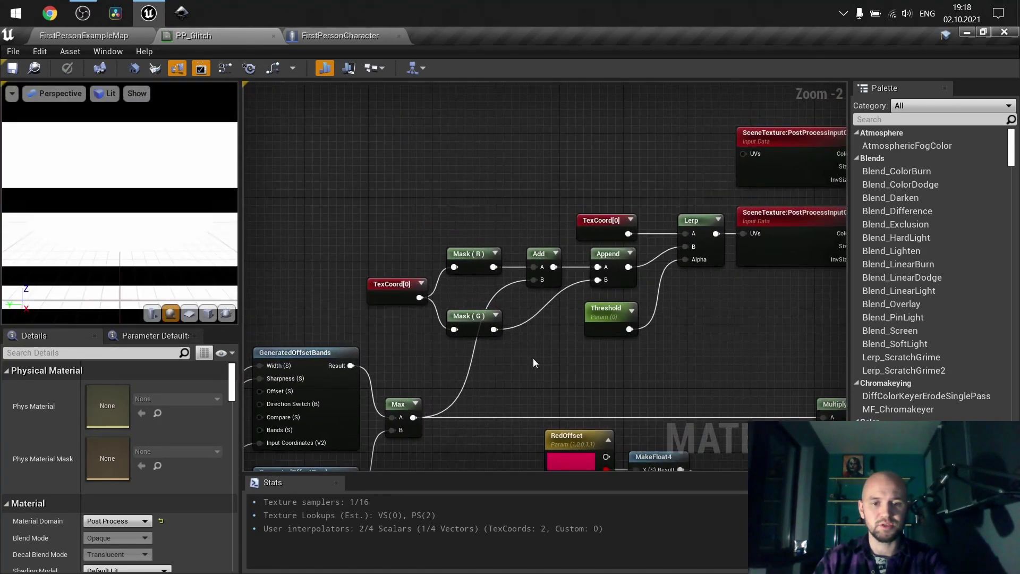
pyautogui.click(12, 93)
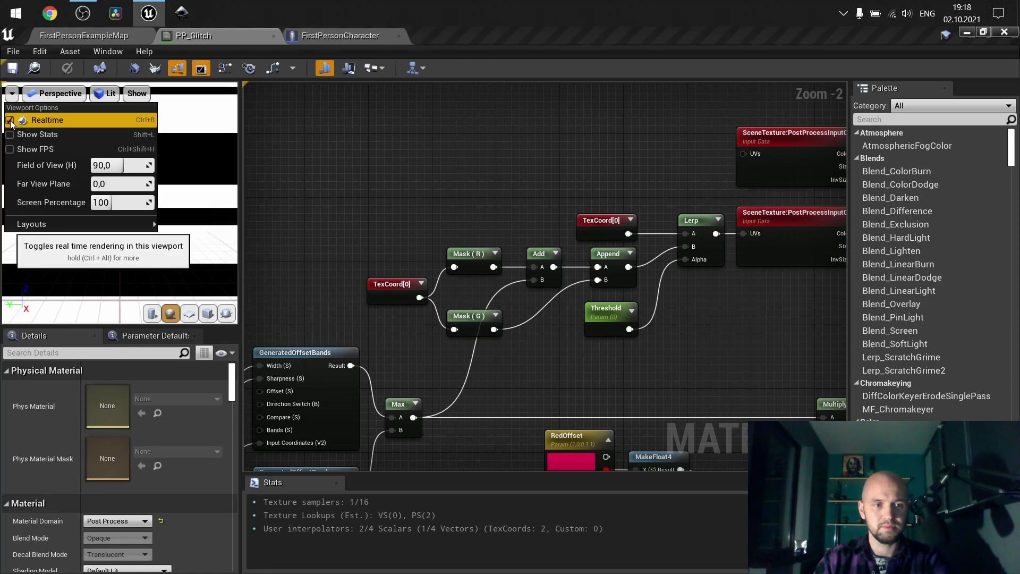
pyautogui.click(10, 121)
pyautogui.click(408, 163)
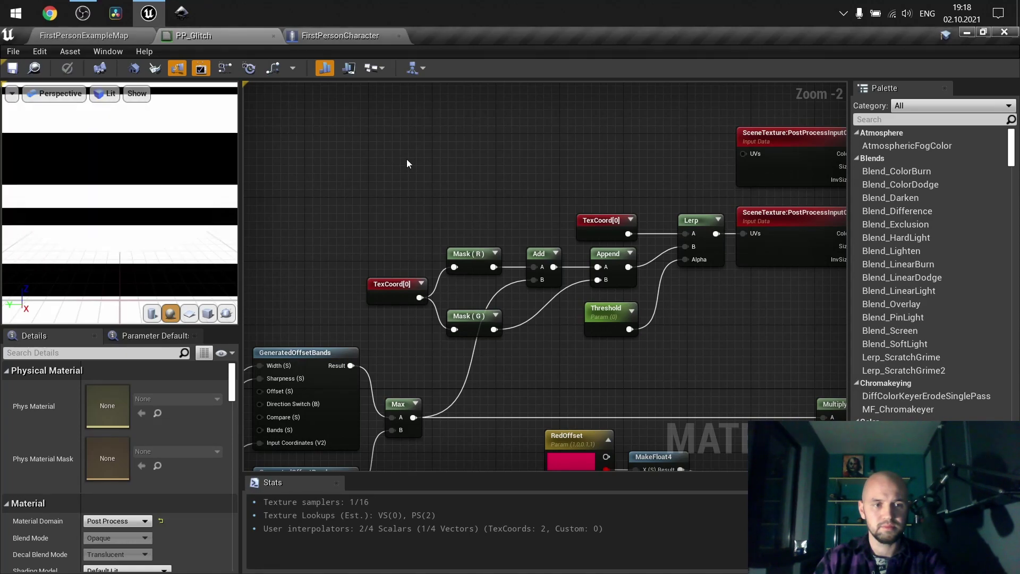
pyautogui.scroll(2, 547, 309)
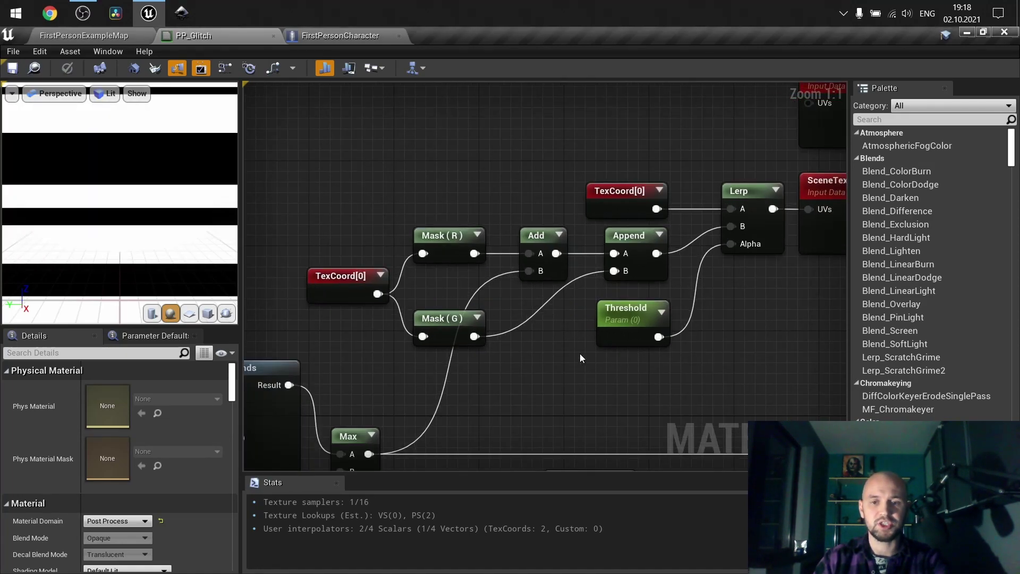
pyautogui.scroll(-1, 684, 379)
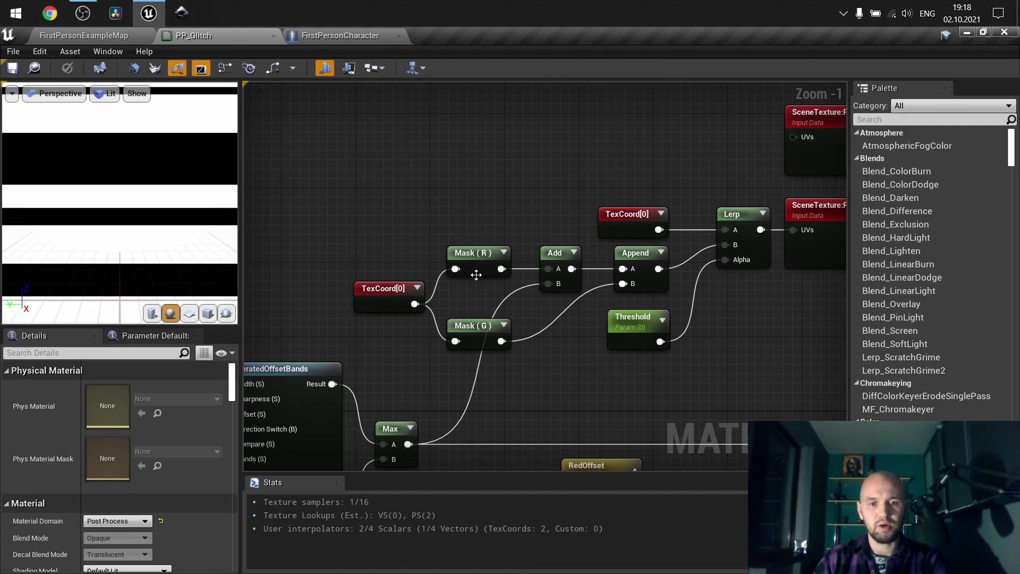
pyautogui.moveTo(388, 299); pyautogui.dragTo(589, 275, button='right')
pyautogui.scroll(-1, 666, 222)
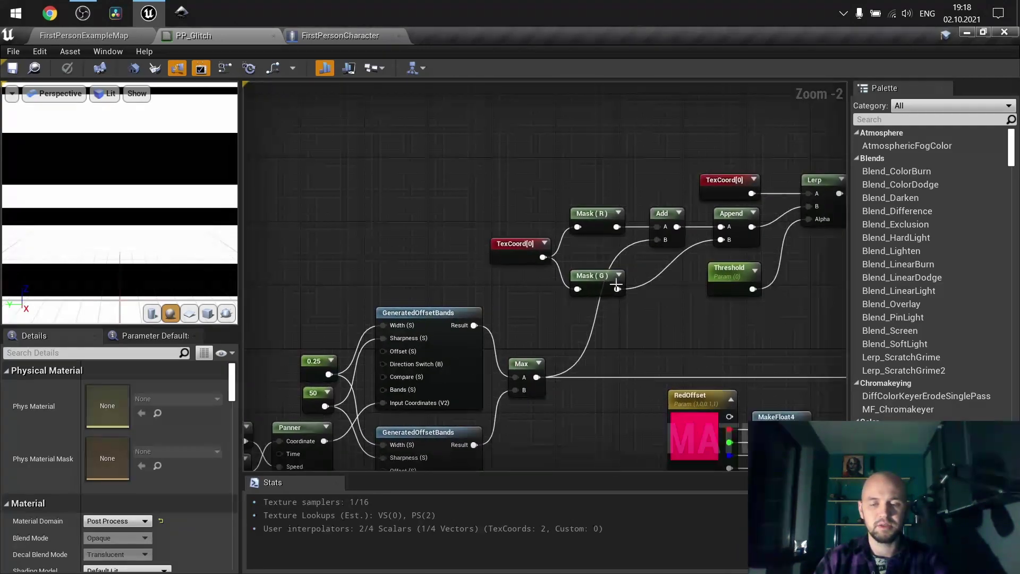
pyautogui.scroll(1, 648, 306)
pyautogui.moveTo(648, 306); pyautogui.dragTo(535, 350, button='right')
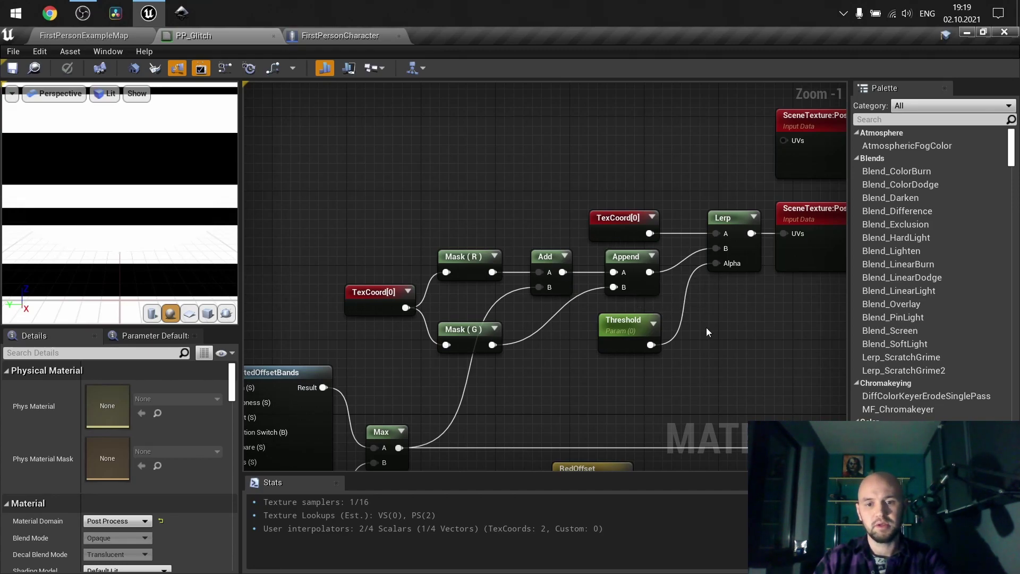
pyautogui.moveTo(706, 328); pyautogui.dragTo(622, 325, button='right')
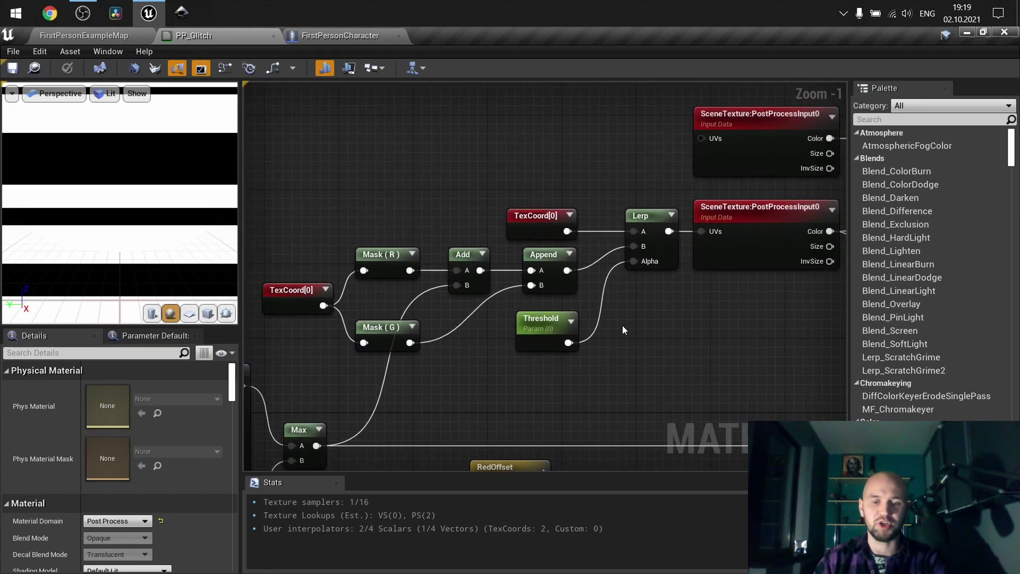
pyautogui.scroll(1, 622, 325)
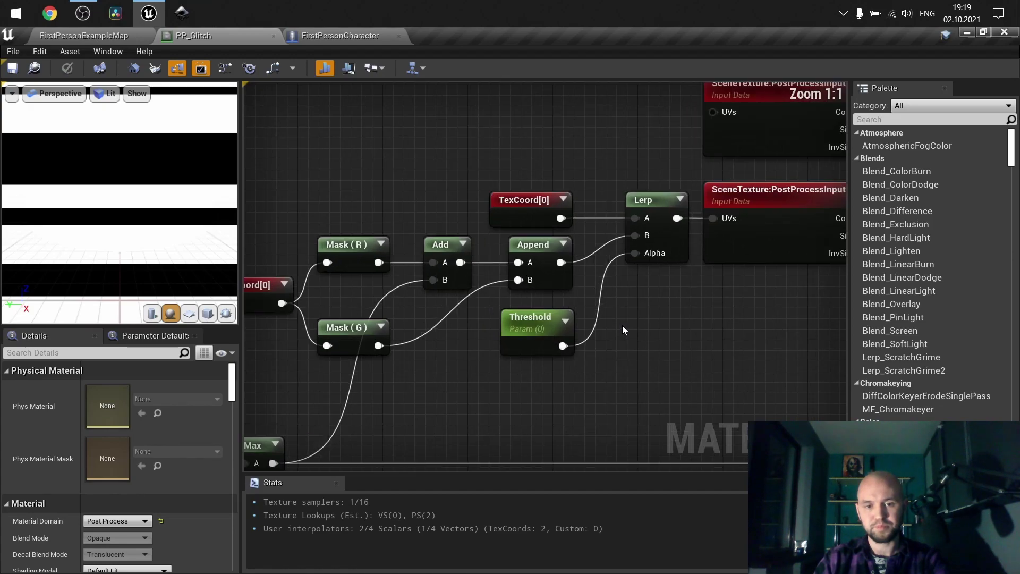
pyautogui.click(504, 317)
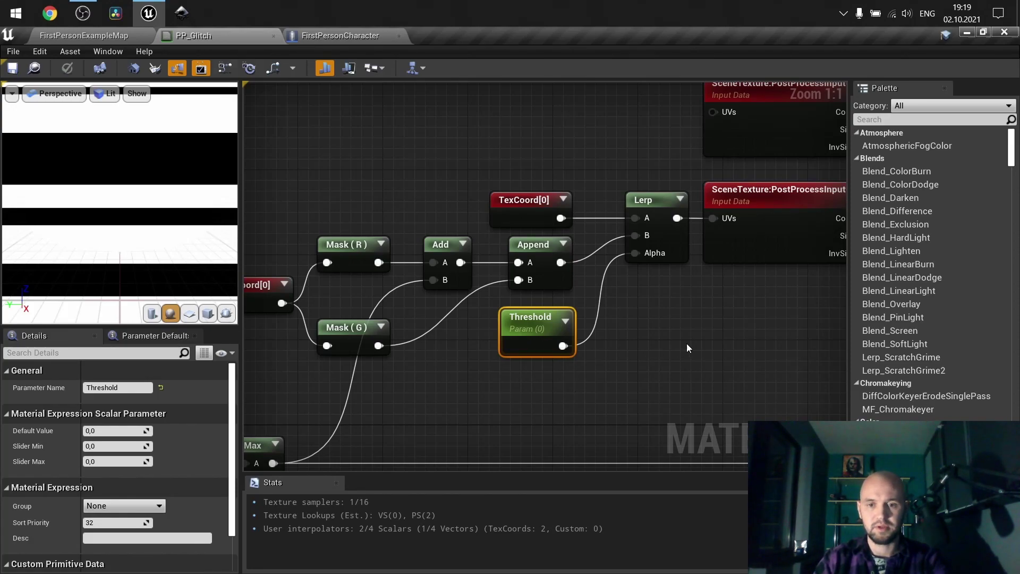
pyautogui.moveTo(663, 241); pyautogui.dragTo(566, 260, button='right')
pyautogui.moveTo(597, 295); pyautogui.dragTo(506, 261, button='right')
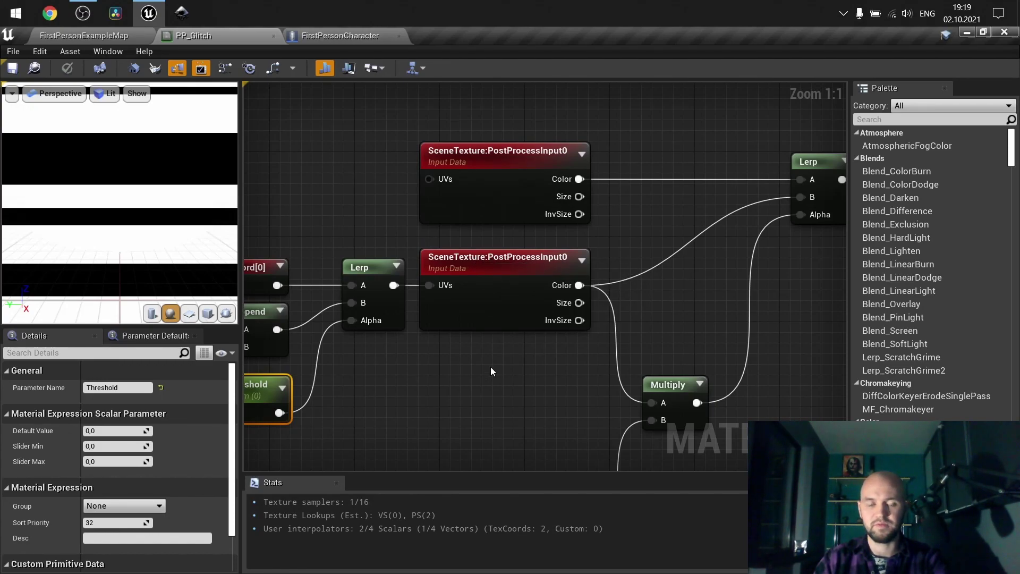
# Step: Preview the Sign node, showing a black left half and white right half
pyautogui.scroll(-1, 490, 366)
pyautogui.scroll(-1, 489, 367)
pyautogui.moveTo(490, 367); pyautogui.dragTo(372, 198, button='right')
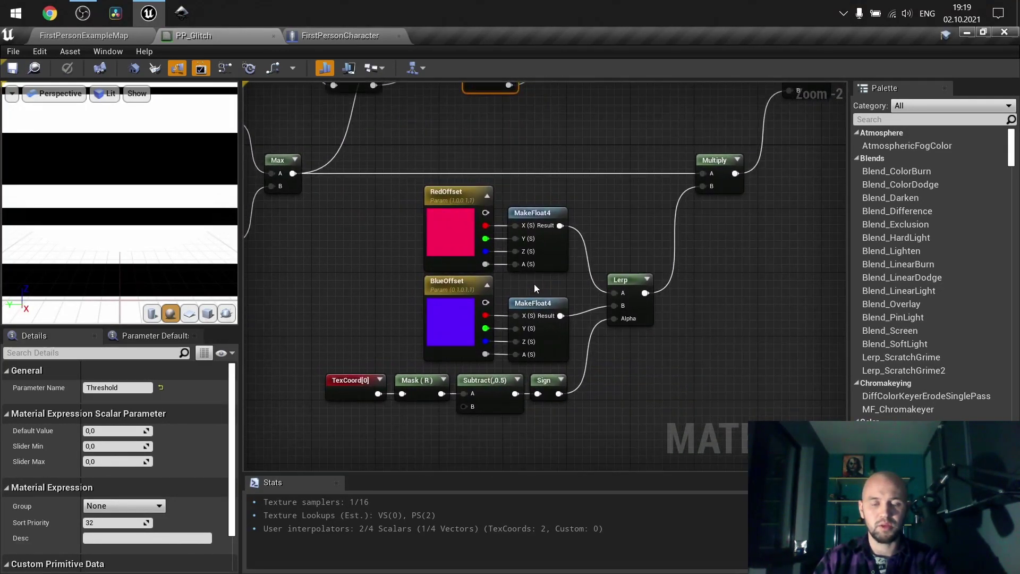
pyautogui.scroll(1, 534, 284)
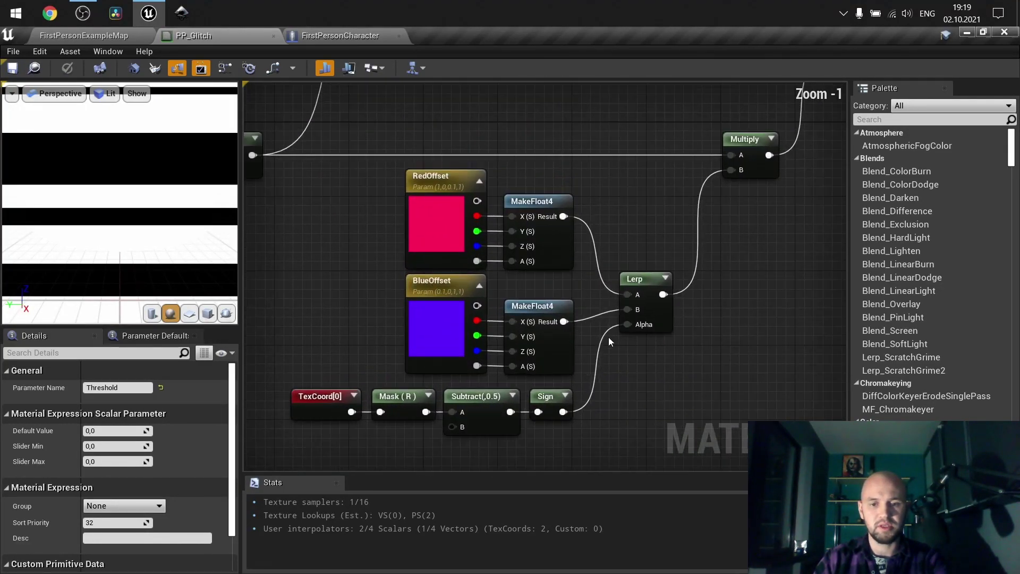
pyautogui.rightClick(550, 397)
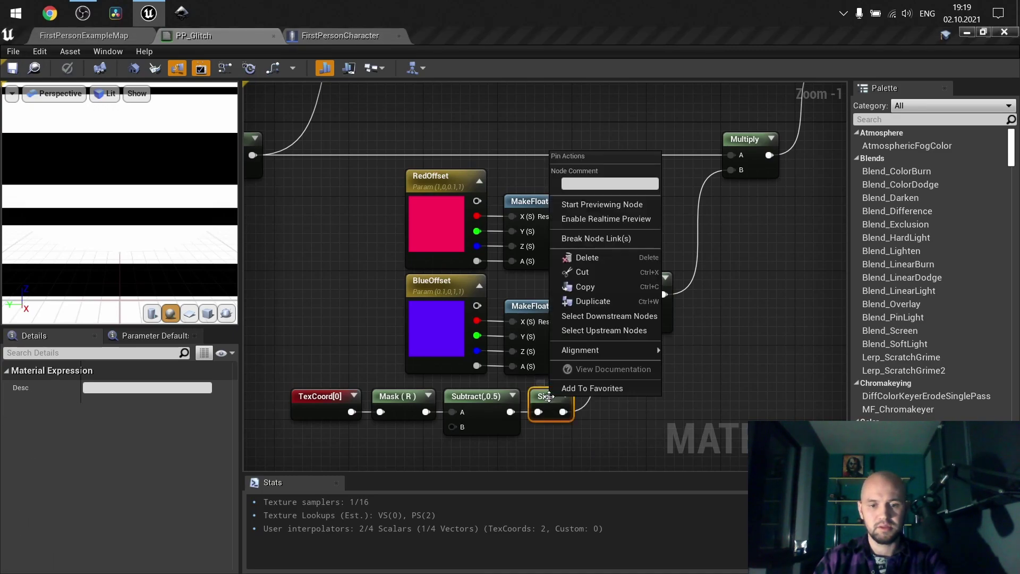
pyautogui.click(572, 203)
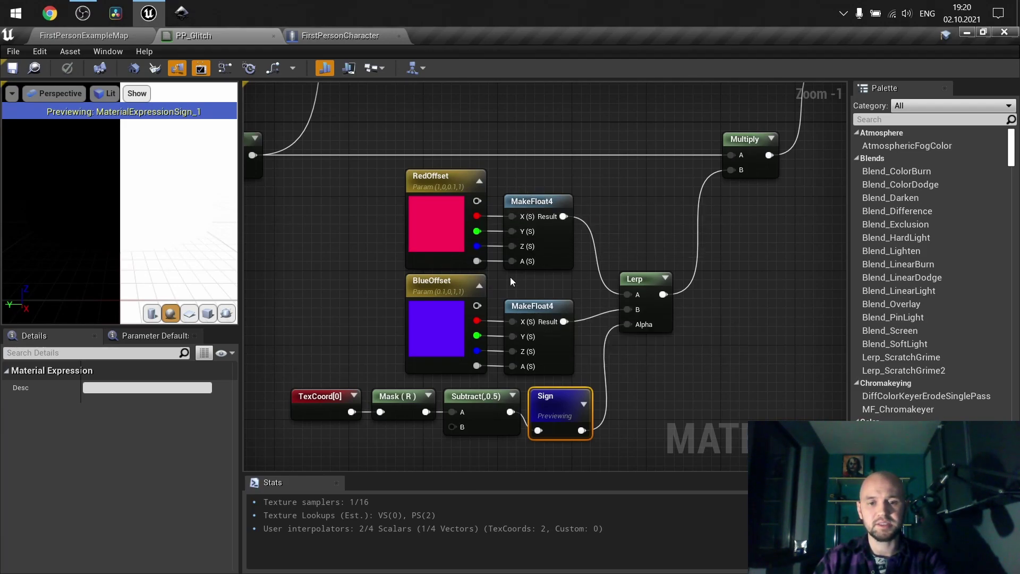
pyautogui.scroll(-1, 632, 348)
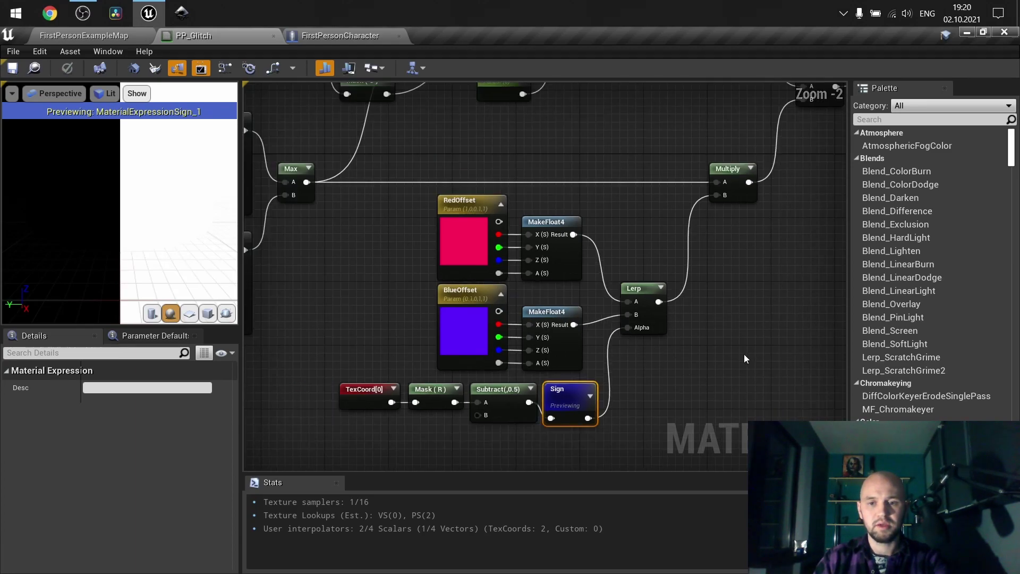
pyautogui.scroll(-3, 744, 353)
pyautogui.scroll(2, 574, 351)
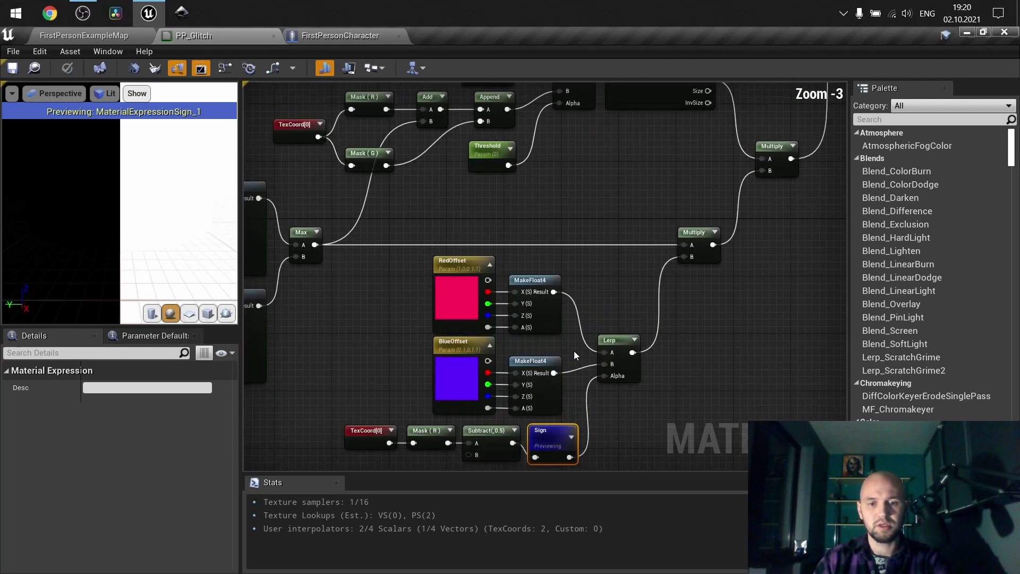
pyautogui.scroll(2, 564, 343)
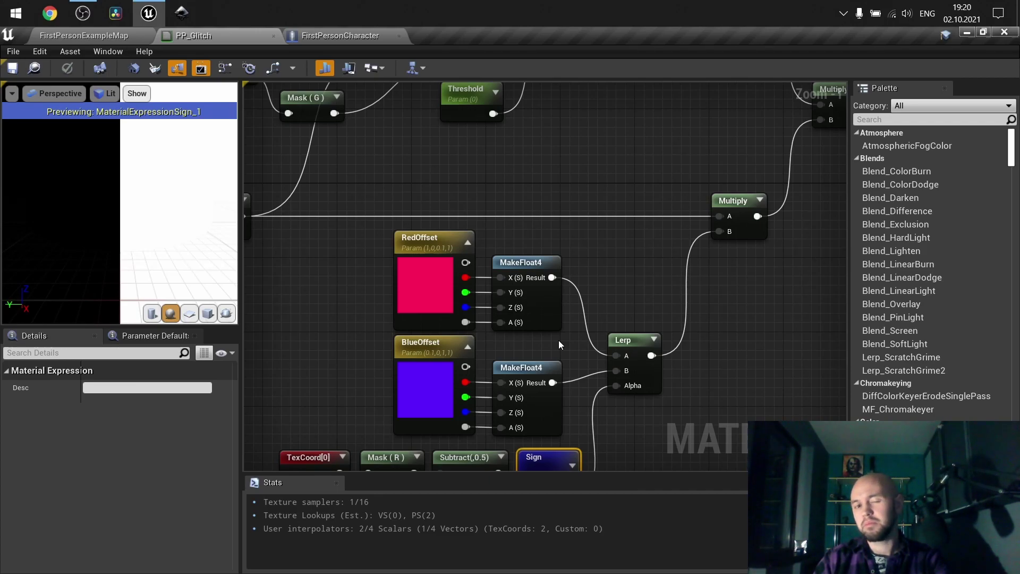
pyautogui.scroll(-1, 558, 344)
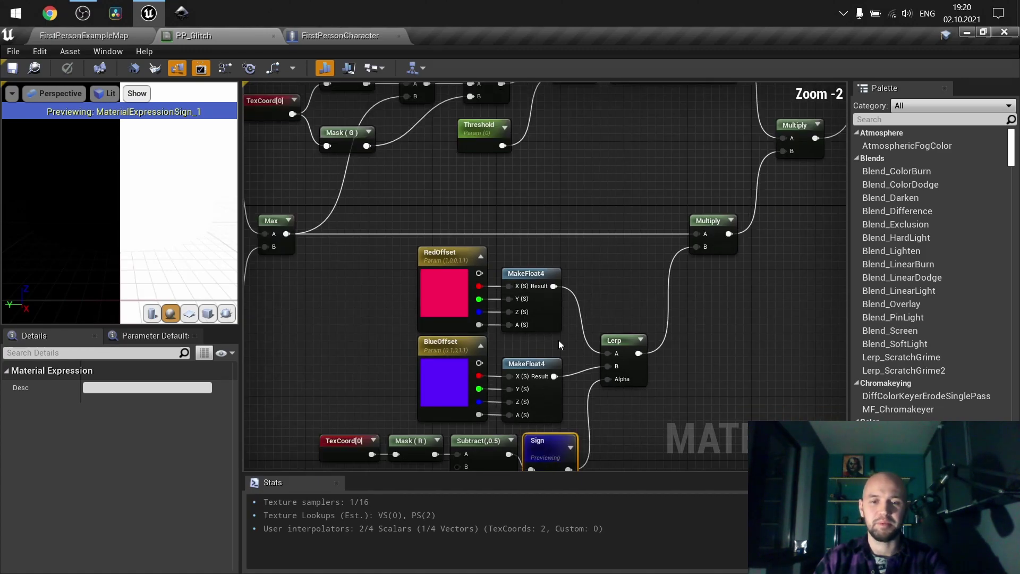
pyautogui.scroll(1, 444, 346)
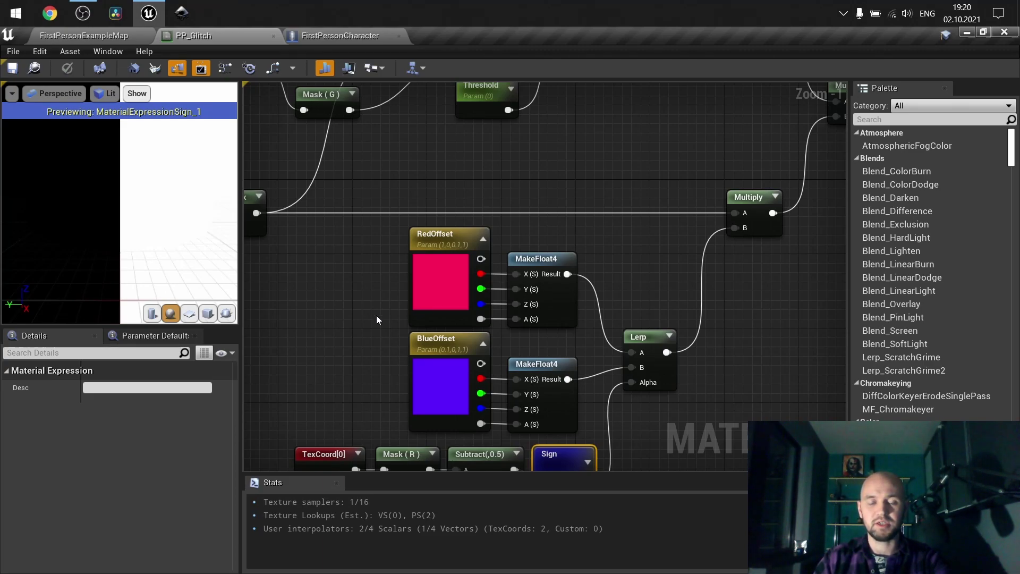
pyautogui.click(554, 342)
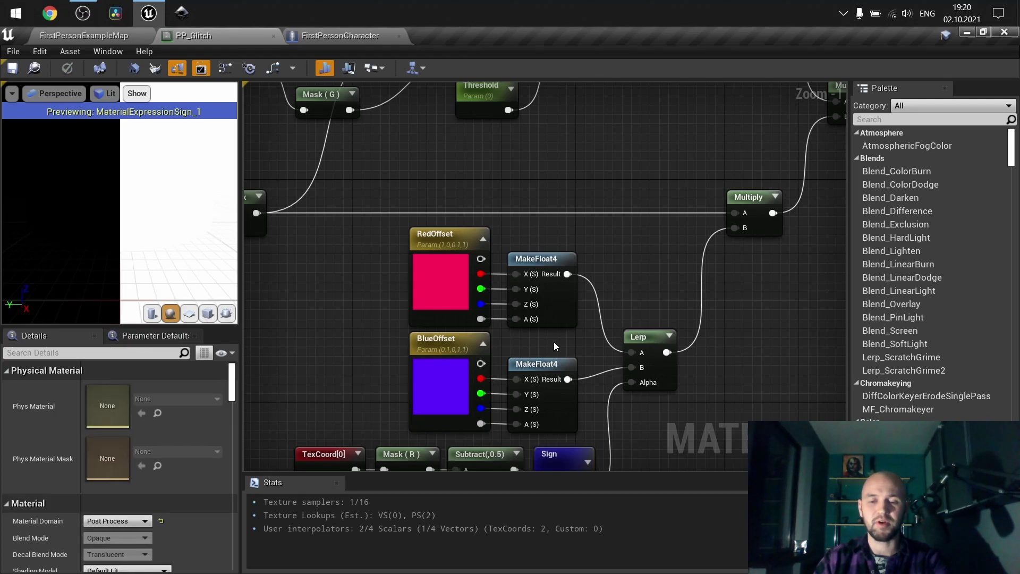
pyautogui.moveTo(554, 342); pyautogui.dragTo(579, 258, button='right')
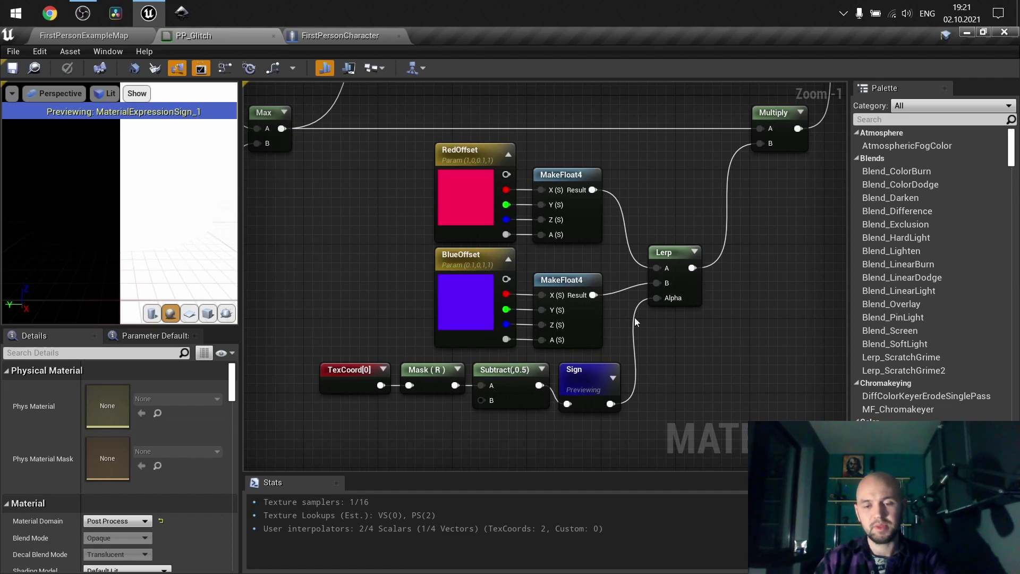
pyautogui.moveTo(531, 239); pyautogui.dragTo(653, 345, button='right')
pyautogui.scroll(-1, 653, 344)
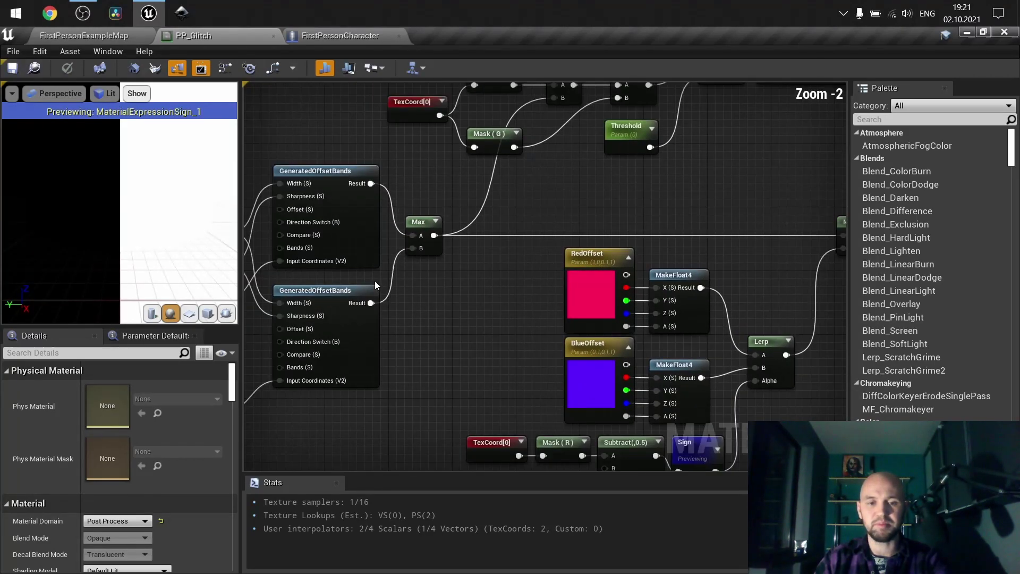
pyautogui.moveTo(331, 288); pyautogui.dragTo(705, 229, button='right')
pyautogui.moveTo(780, 214); pyautogui.dragTo(584, 288, button='right')
# Step: Preview the lower Multiply node's red-and-blue banded output
pyautogui.click(667, 288)
pyautogui.rightClick(668, 289)
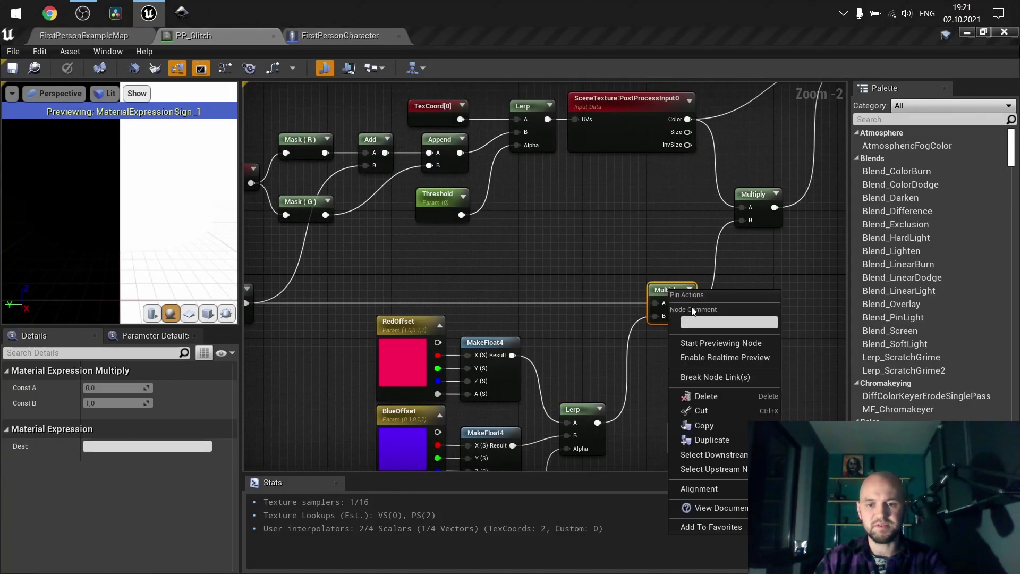
pyautogui.click(706, 349)
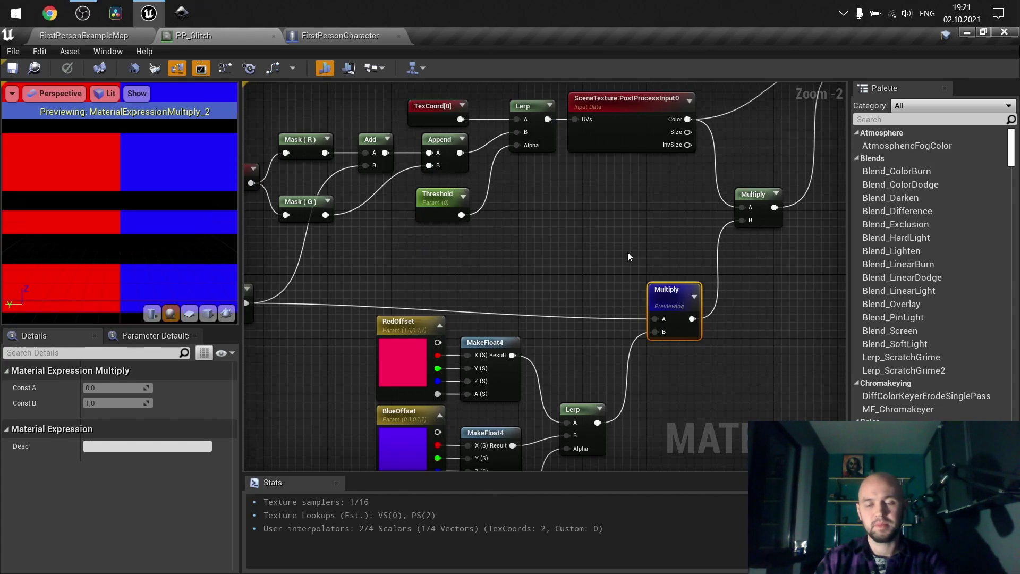
pyautogui.scroll(-1, 629, 250)
pyautogui.moveTo(621, 117); pyautogui.dragTo(518, 213, button='right')
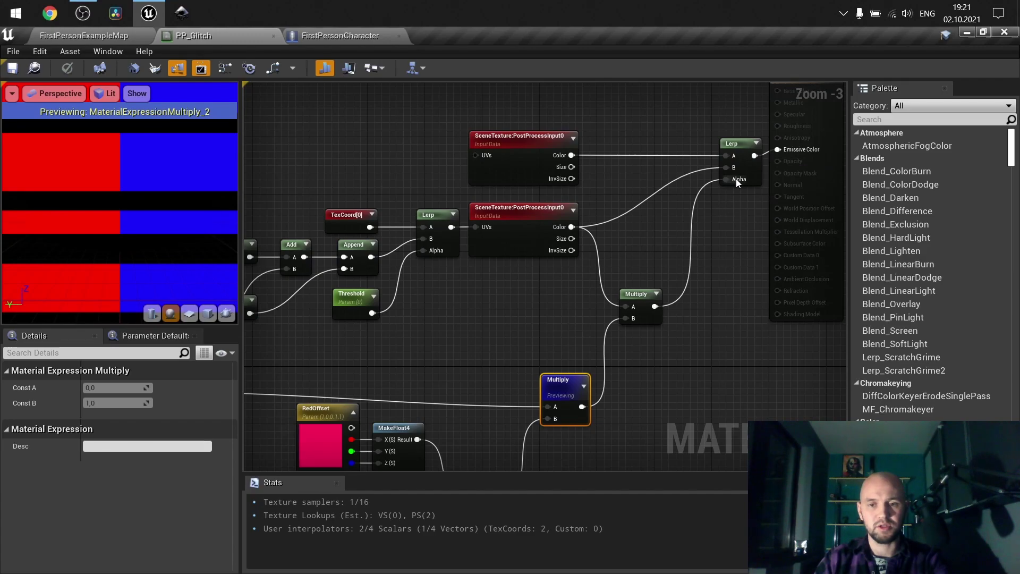
# Step: Stop previewing the Multiply node and frame the whole PP_Glitch material graph
pyautogui.rightClick(556, 379)
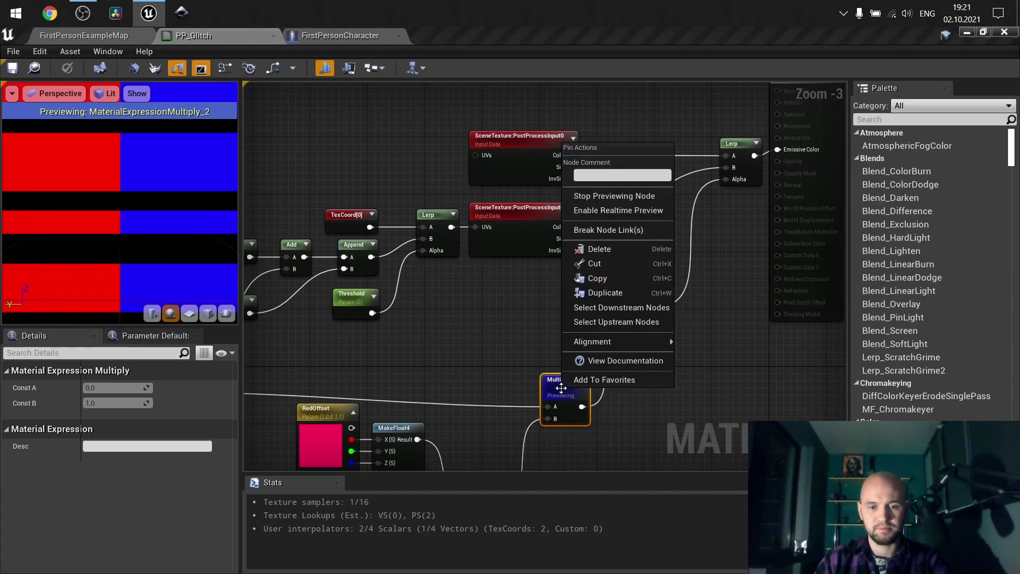
pyautogui.click(616, 199)
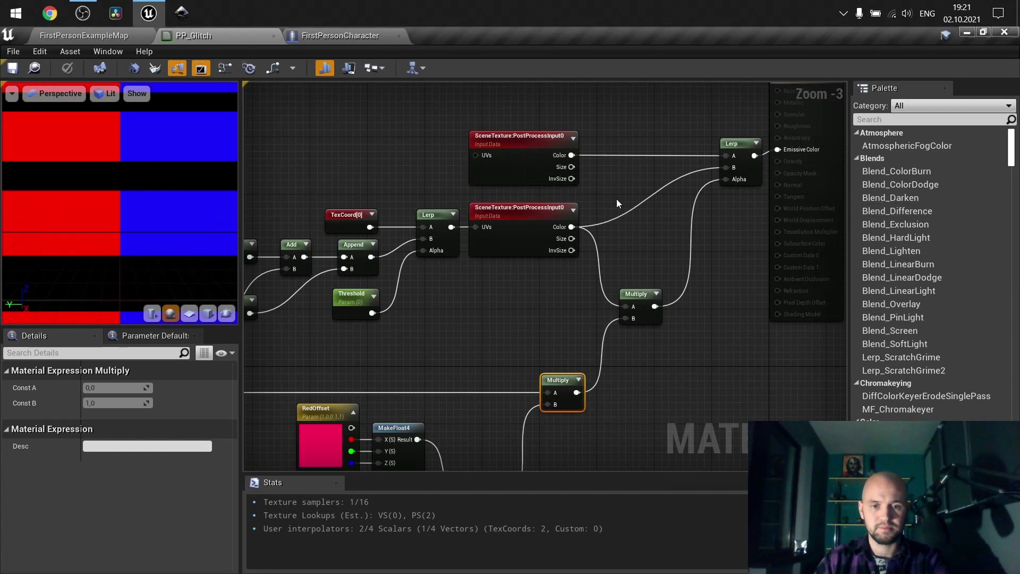
pyautogui.click(487, 332)
pyautogui.scroll(-2, 487, 333)
pyautogui.moveTo(483, 333); pyautogui.dragTo(620, 249, button='right')
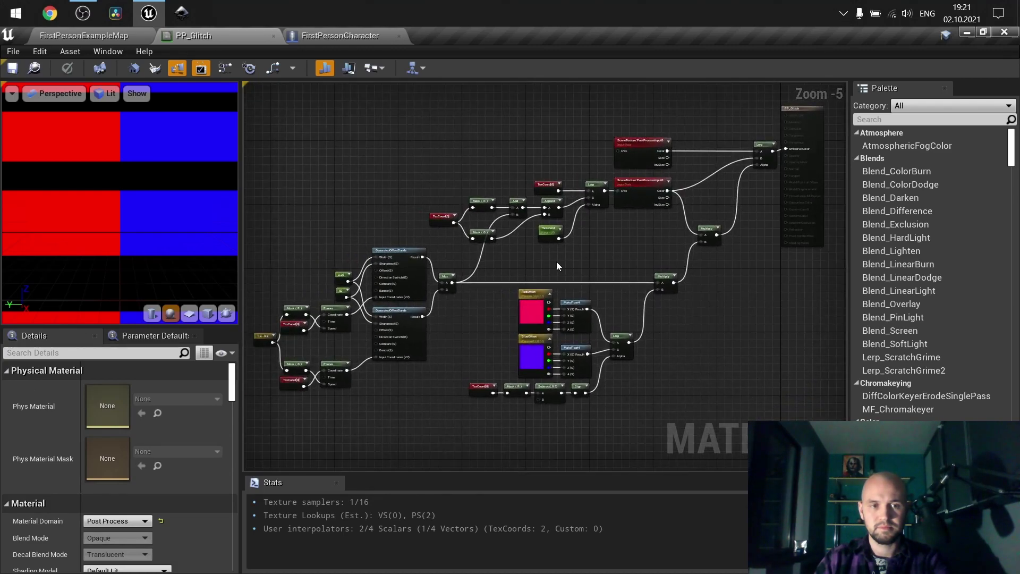
# Step: From the FirstPersonExampleMap Content Browser, open the PPI_Glitch material instance from the Content root
pyautogui.click(100, 40)
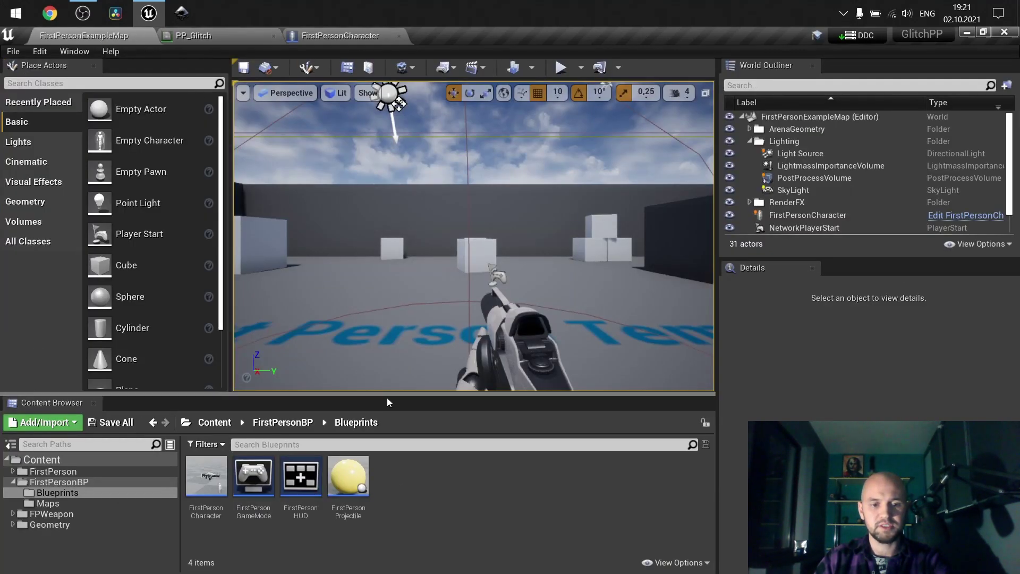
pyautogui.click(38, 459)
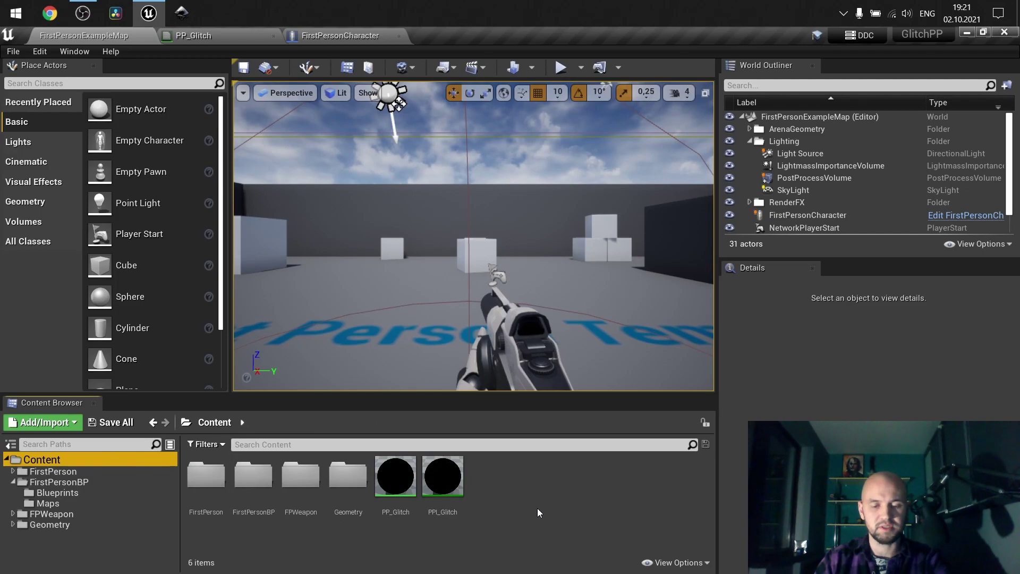
pyautogui.doubleClick(454, 488)
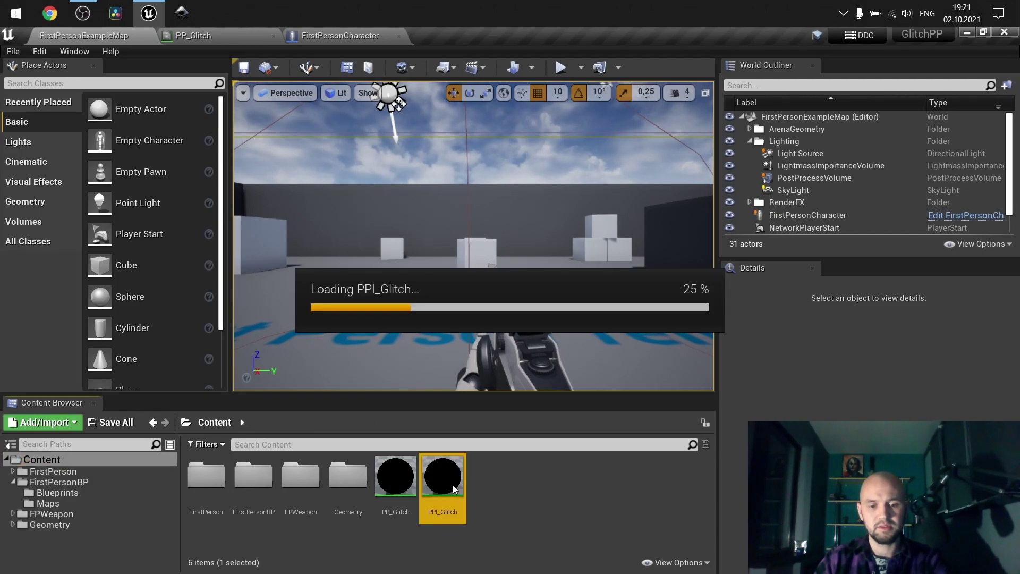
pyautogui.scroll(-3, 328, 318)
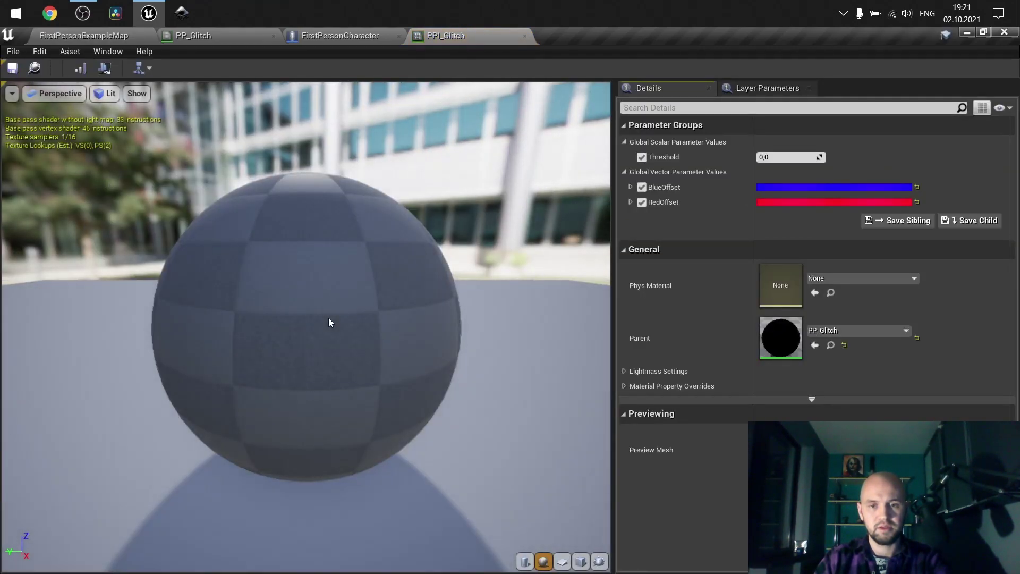
# Step: Test PPI_Glitch's Threshold at 0.05 to see the glitch, then return it to 0.0
pyautogui.click(778, 154)
pyautogui.press('BackSpace')
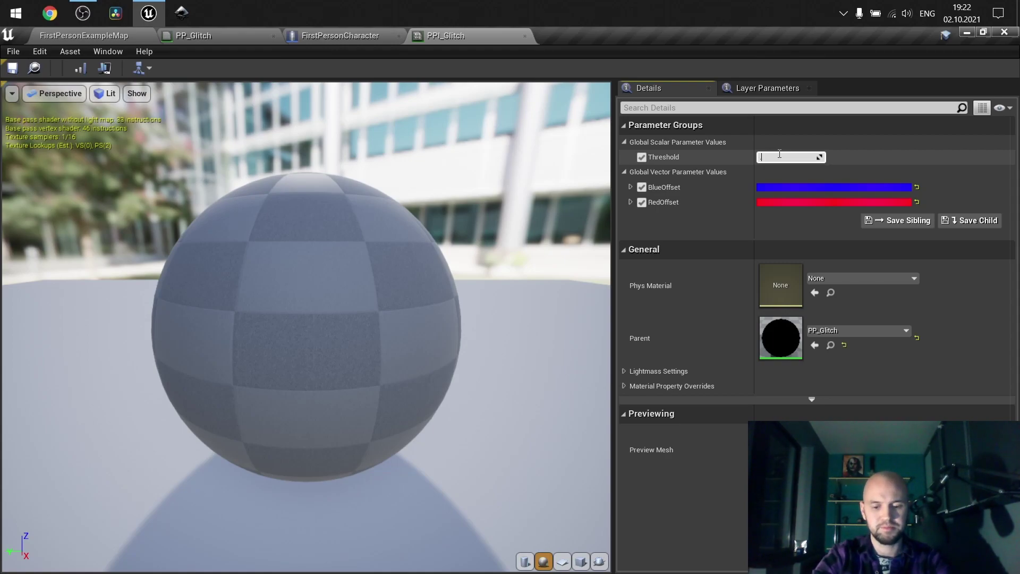
pyautogui.write('.05')
pyautogui.press('Return')
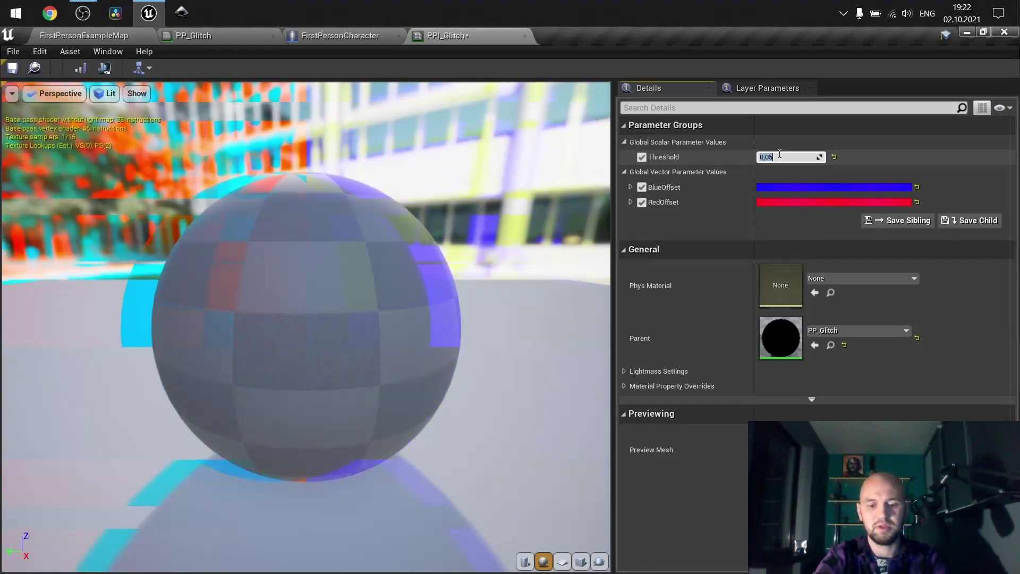
pyautogui.press('BackSpace')
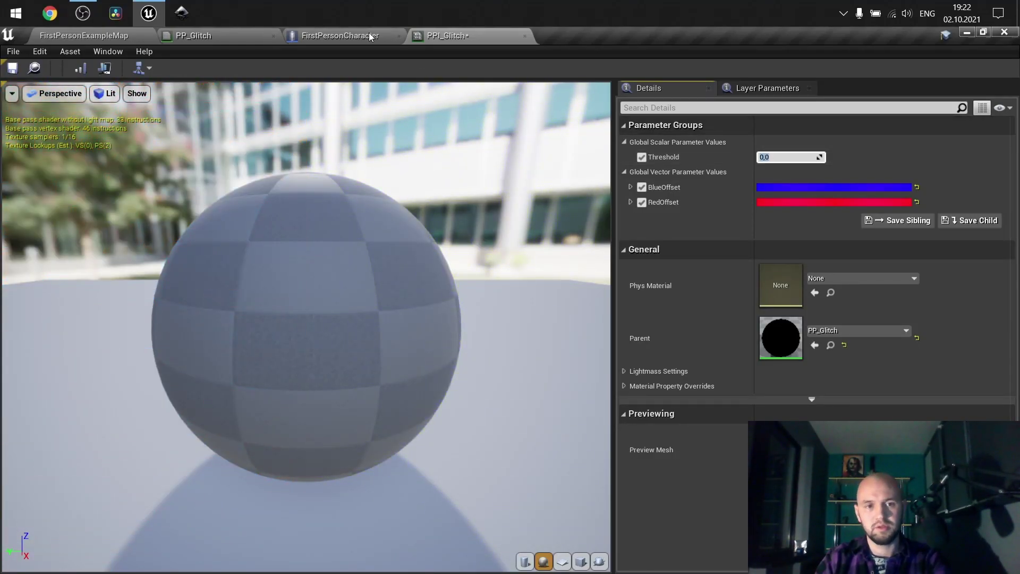
# Step: Show the Damage Glitch nodes in the FirstPersonCharacter Event Graph
pyautogui.click(341, 37)
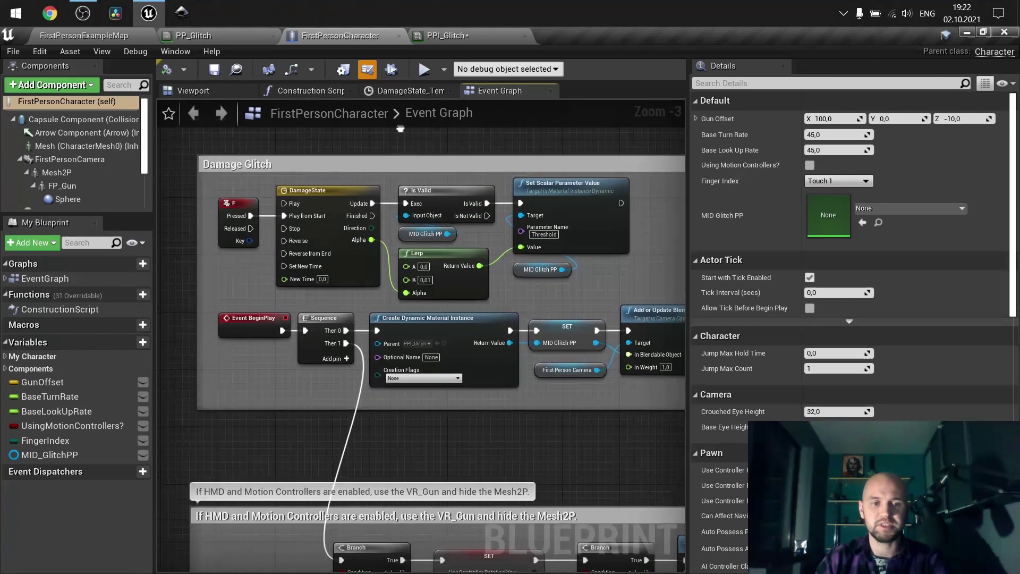
pyautogui.moveTo(455, 394); pyautogui.dragTo(453, 426, button='right')
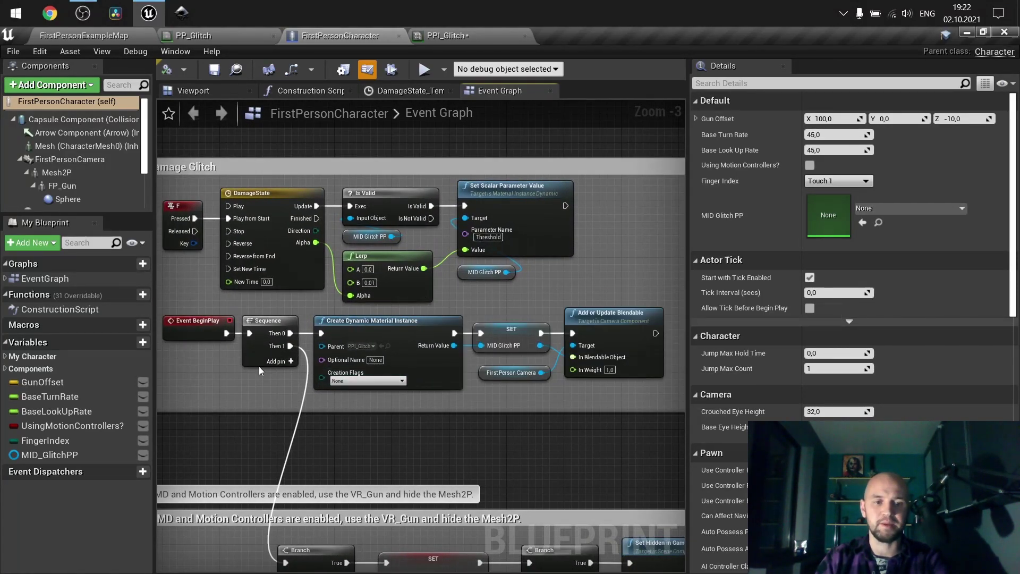
pyautogui.scroll(1, 229, 348)
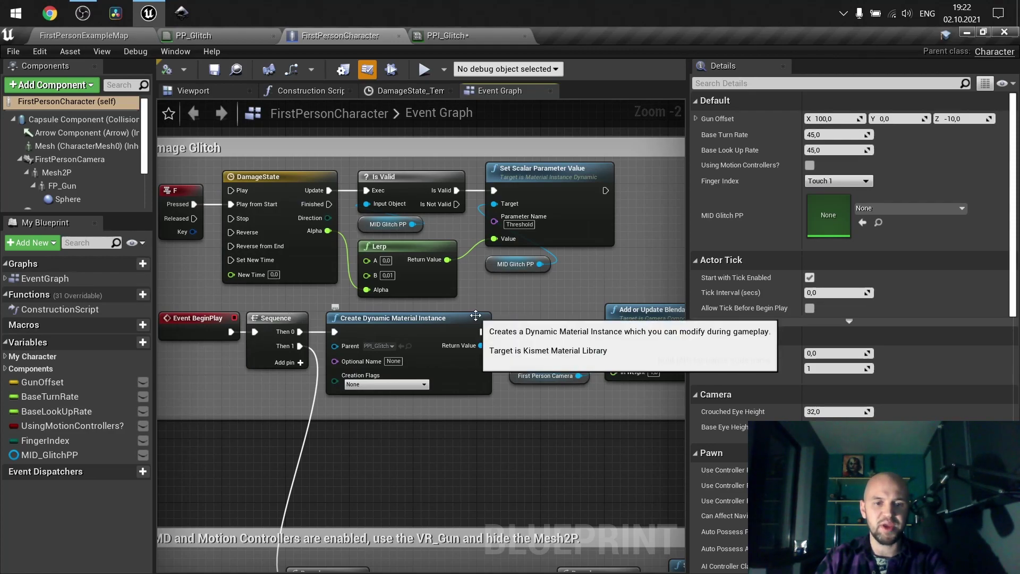
pyautogui.scroll(2, 372, 350)
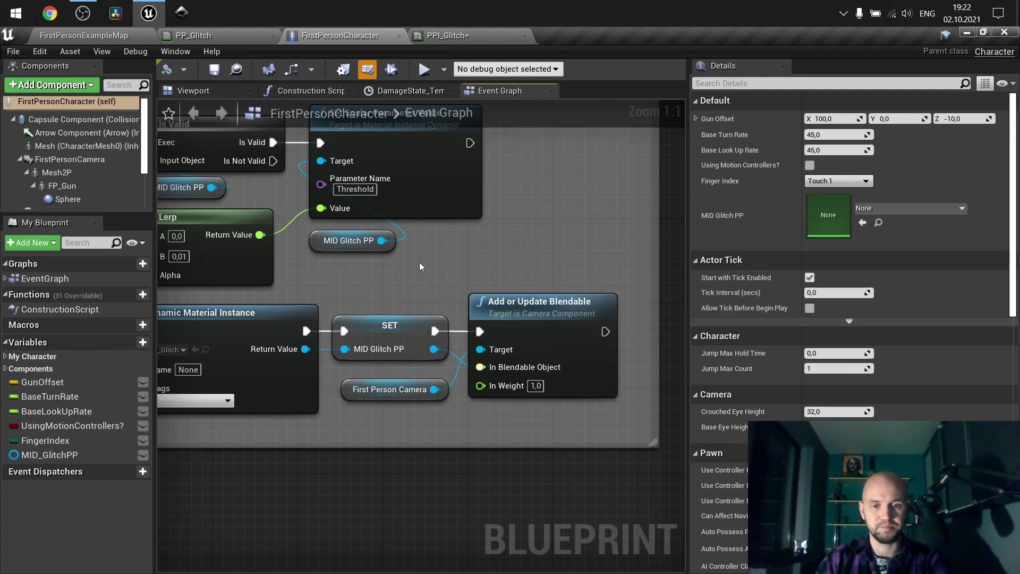
pyautogui.moveTo(419, 263); pyautogui.dragTo(775, 396, button='right')
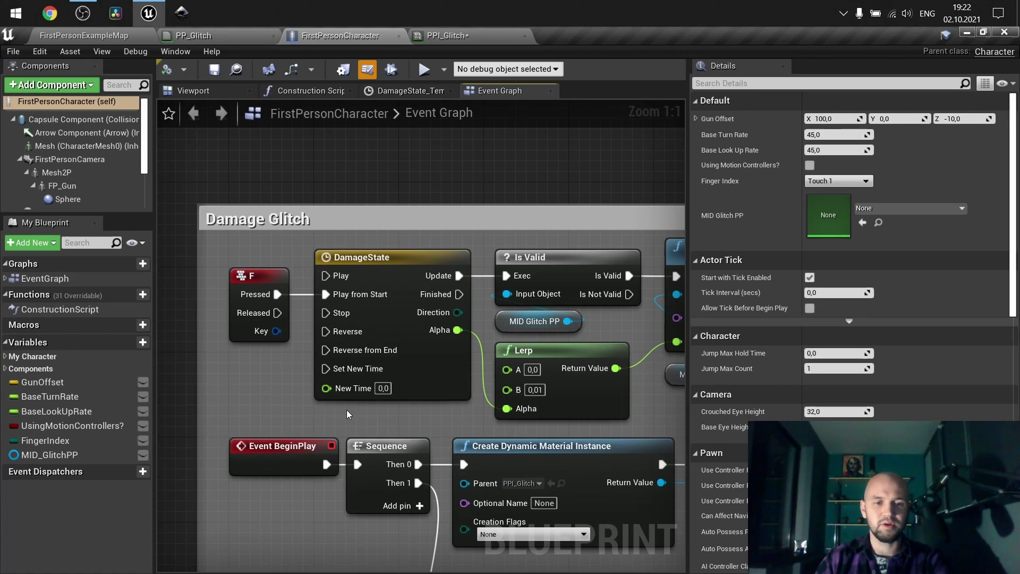
pyautogui.doubleClick(384, 258)
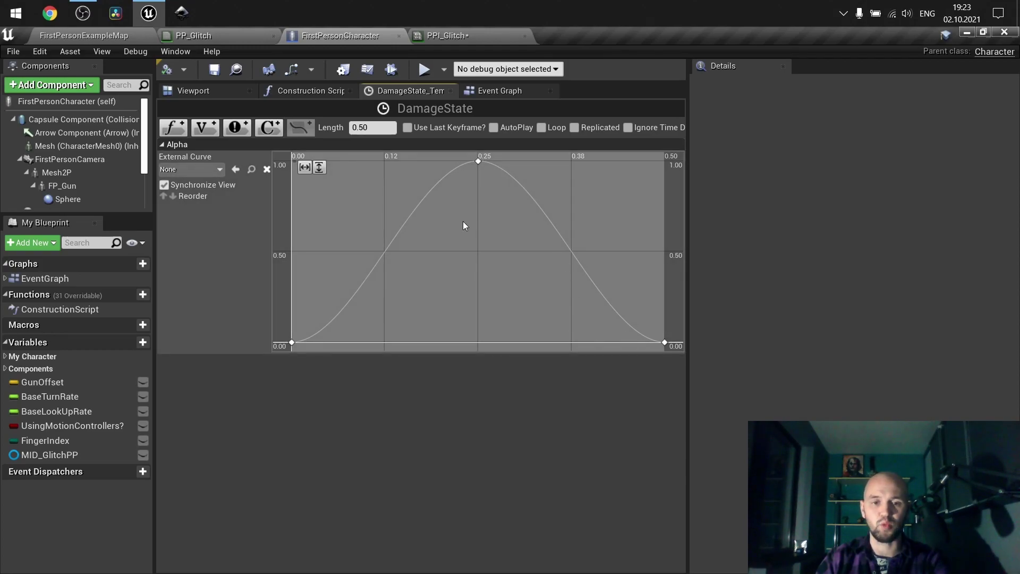
pyautogui.click(450, 91)
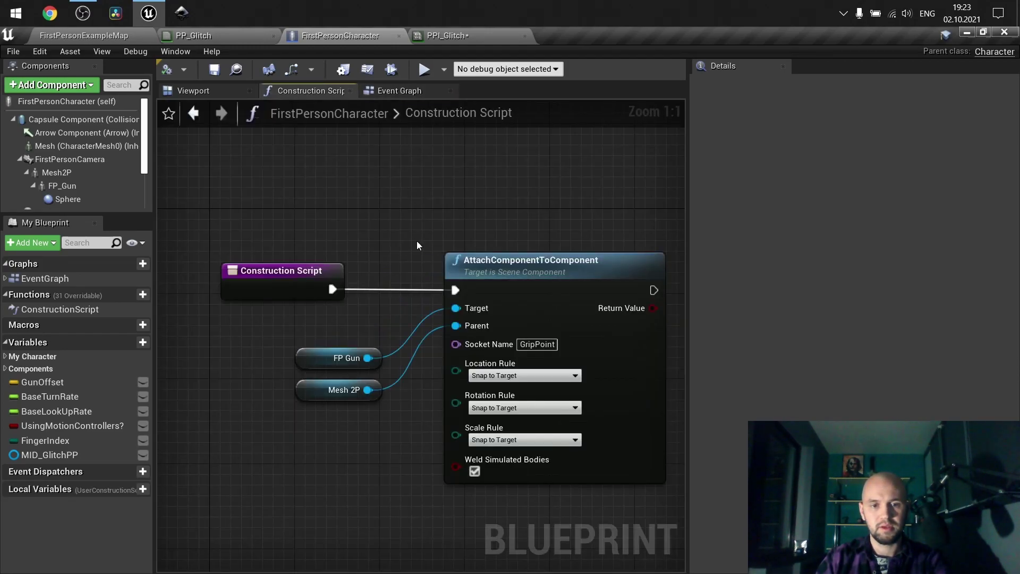
pyautogui.click(389, 90)
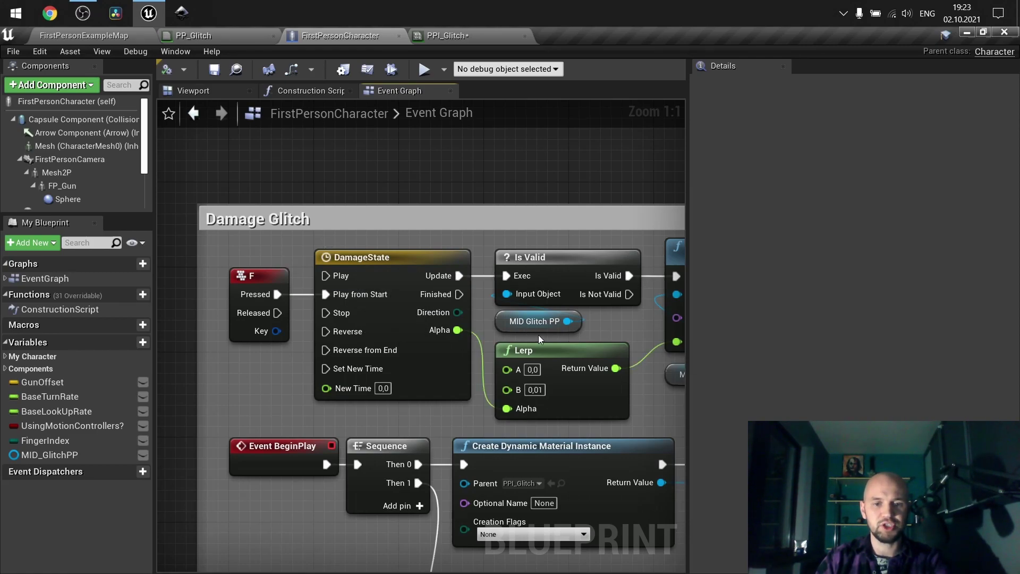
pyautogui.moveTo(590, 336); pyautogui.dragTo(452, 325, button='right')
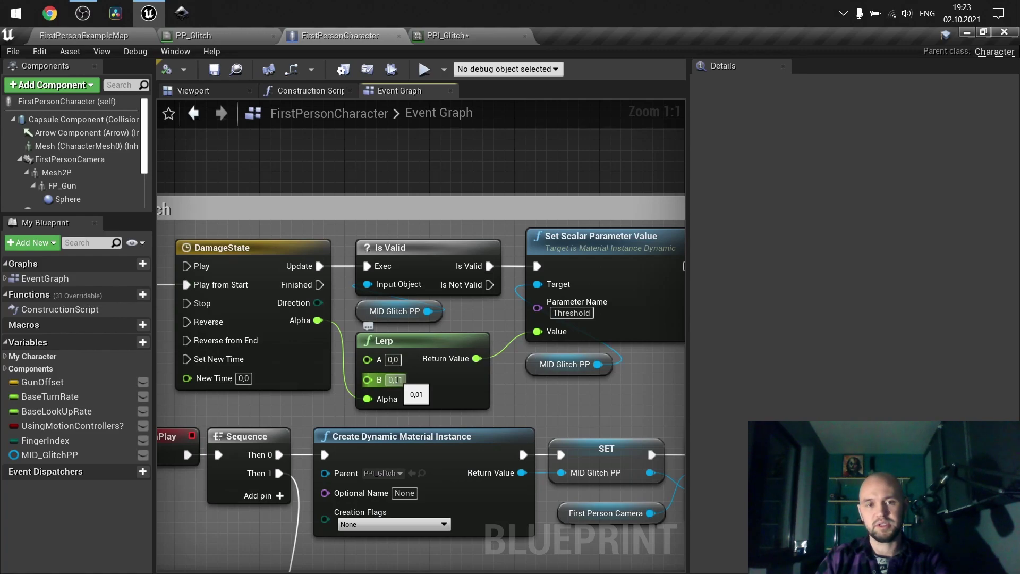
pyautogui.click(490, 39)
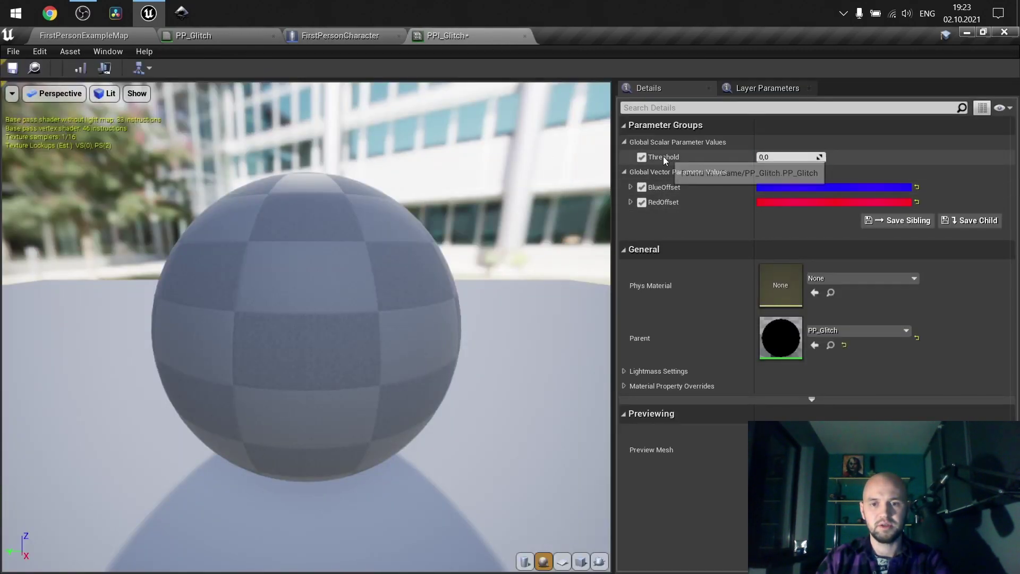
pyautogui.click(346, 34)
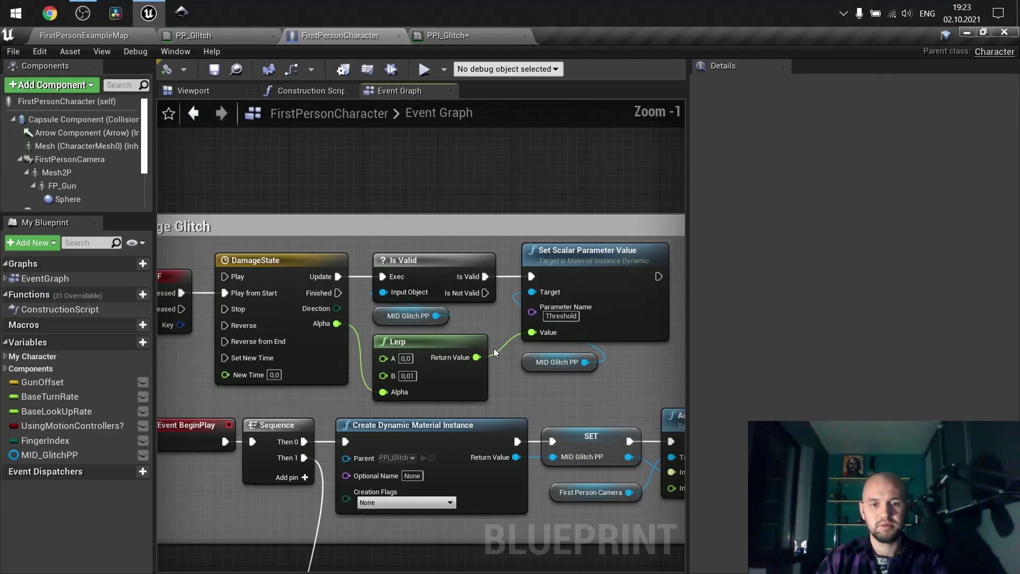
pyautogui.scroll(-2, 493, 349)
pyautogui.moveTo(587, 378); pyautogui.dragTo(491, 287, button='right')
pyautogui.scroll(-1, 495, 289)
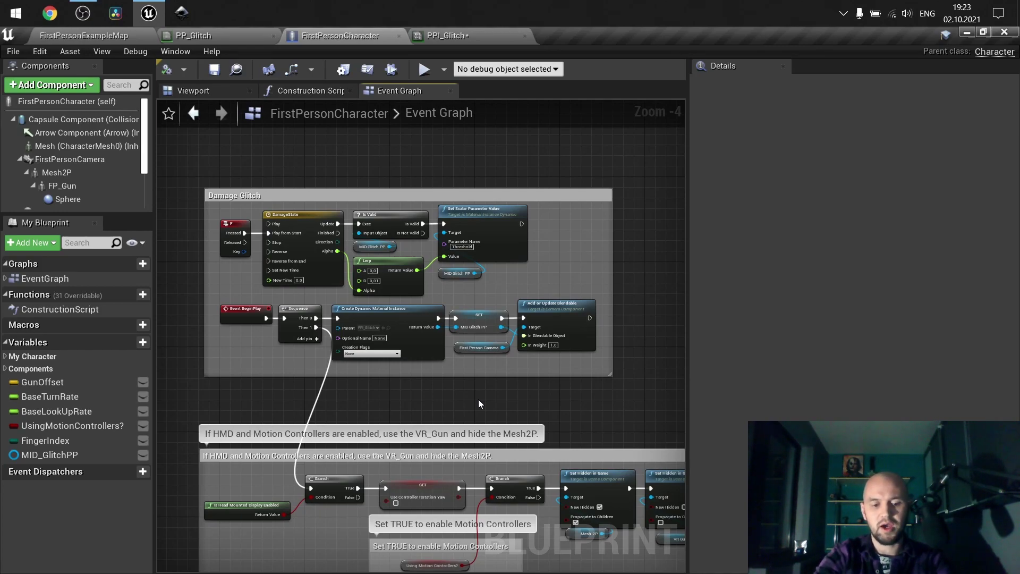
pyautogui.hotkey('alt', 'p')
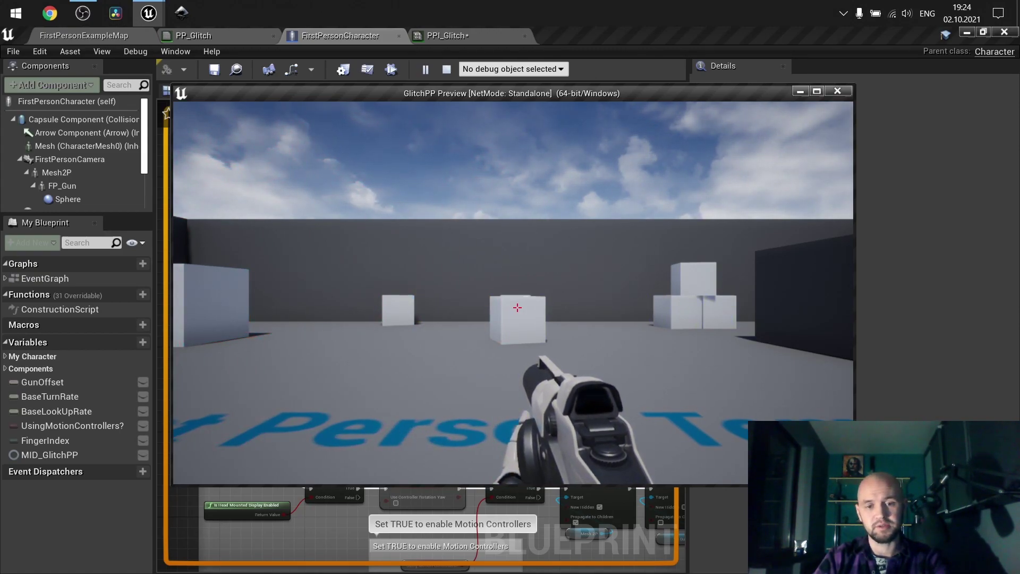
pyautogui.press('Escape')
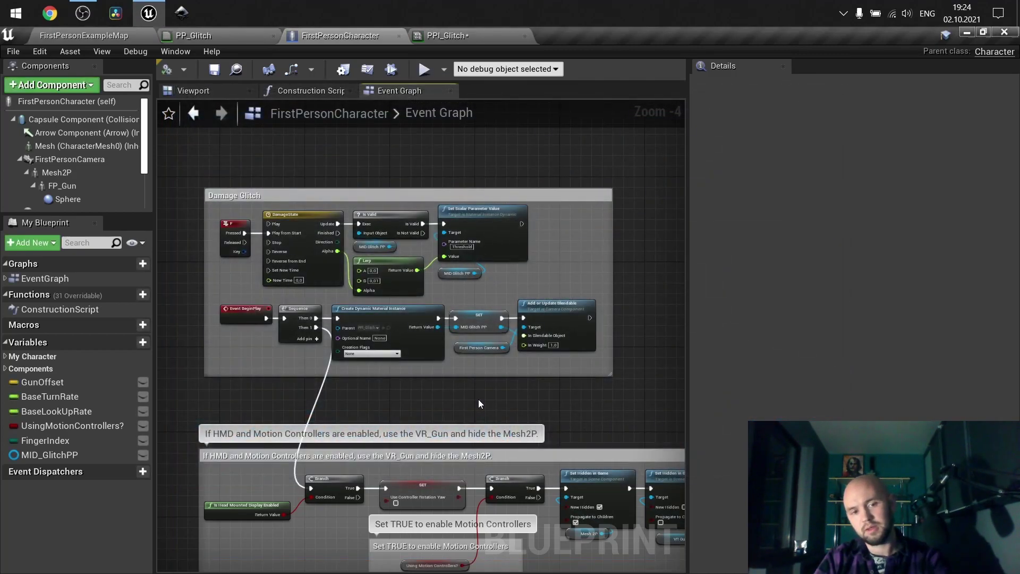